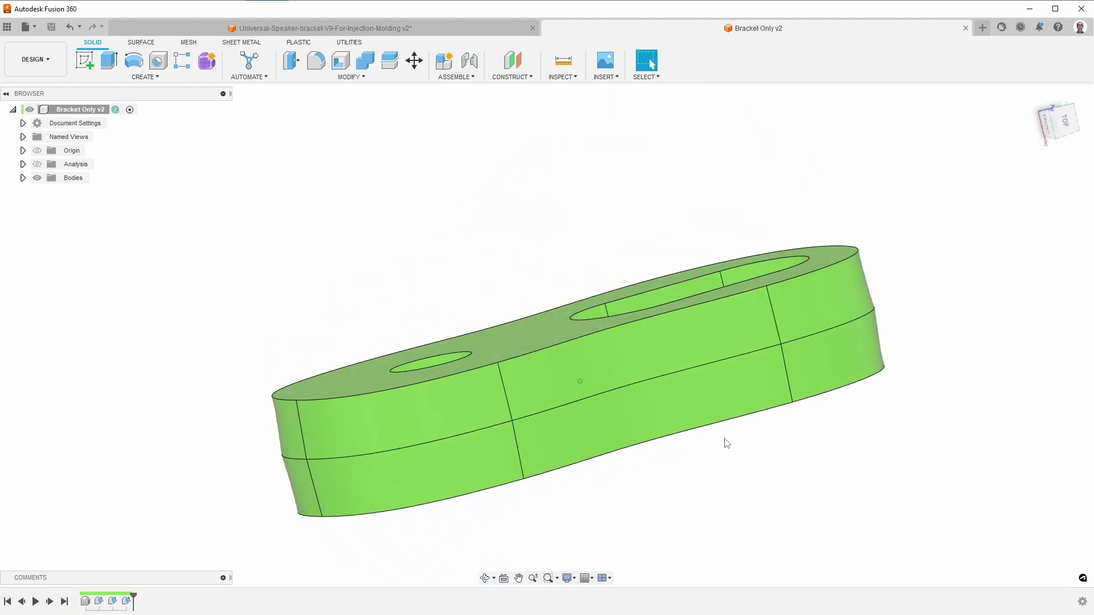
Measure the bracket's thickness between its top and bottom faces.
{"action": "key", "text": "i"}
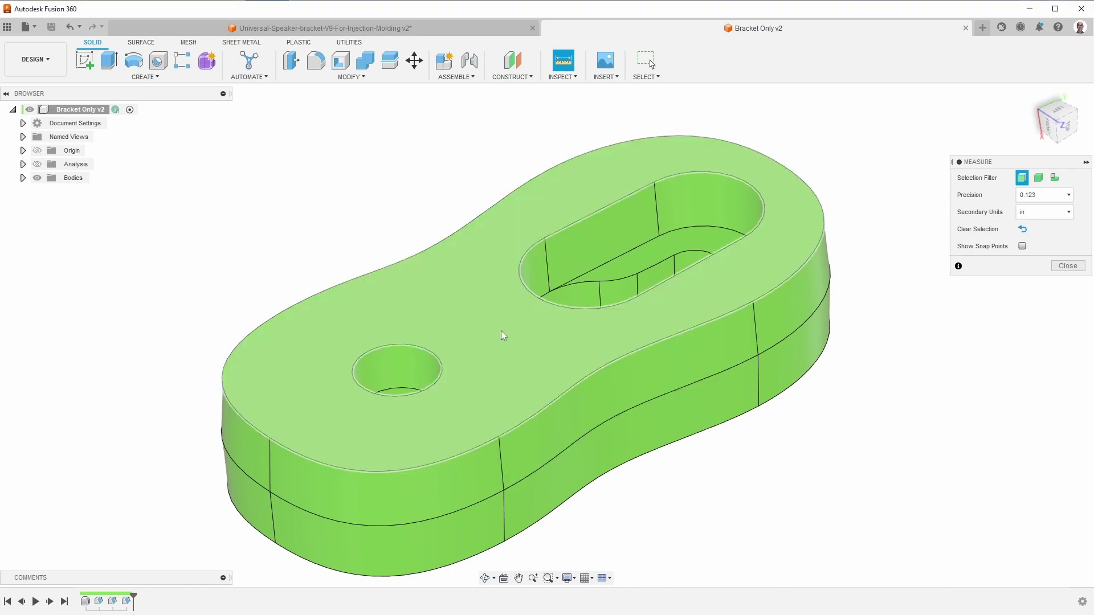
{"action": "left_click", "coordinate": [501, 330]}
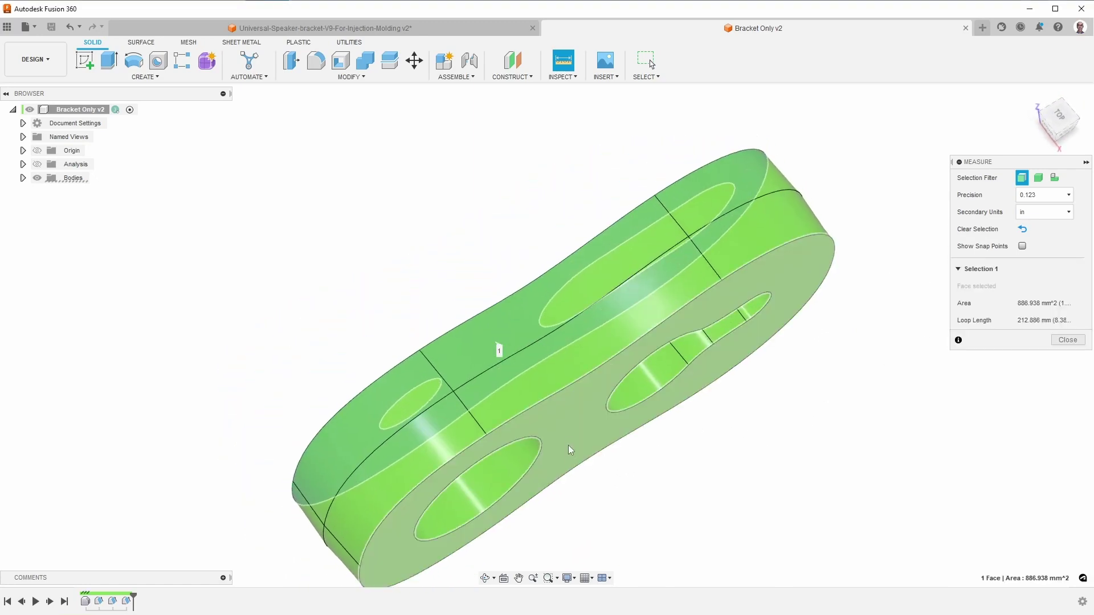
{"action": "left_click", "coordinate": [568, 445]}
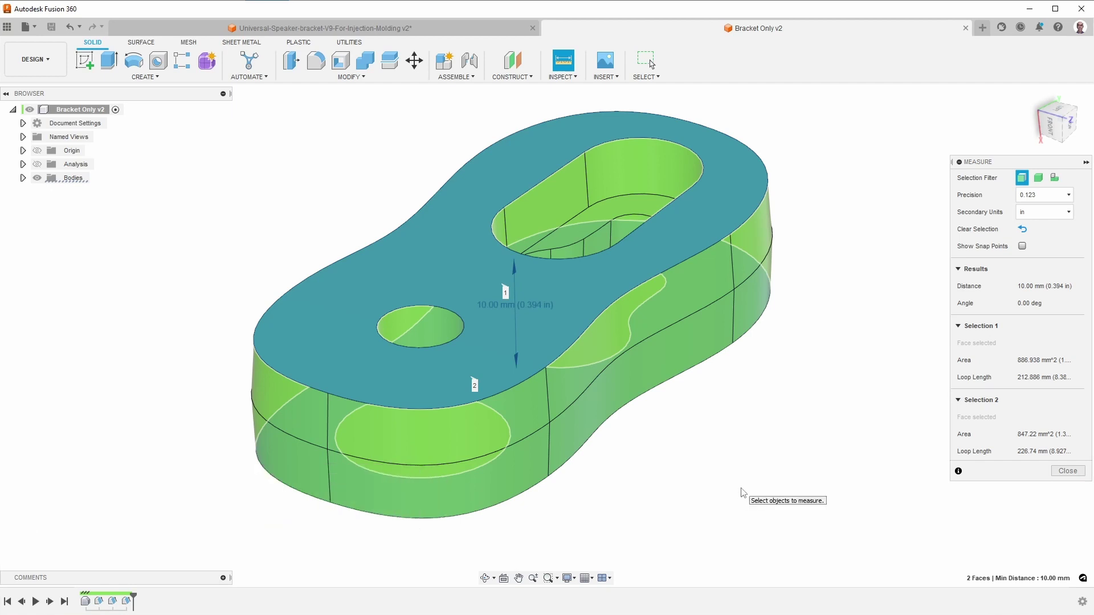
{"action": "left_click", "coordinate": [1069, 472]}
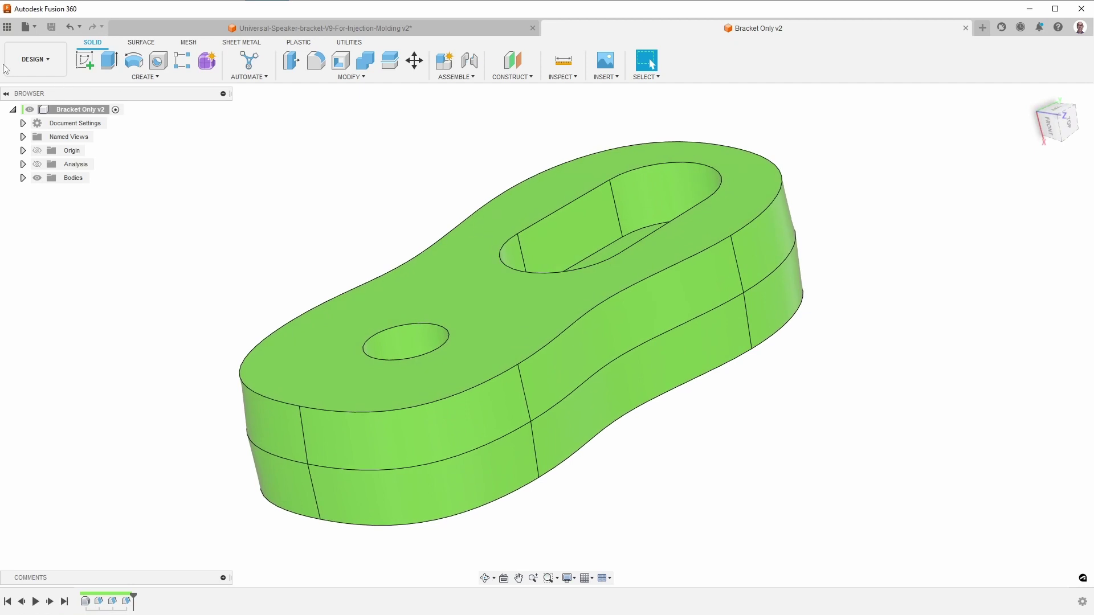
Create an Injection Molding Simulation study in the Simulation workspace.
{"action": "left_click", "coordinate": [33, 60]}
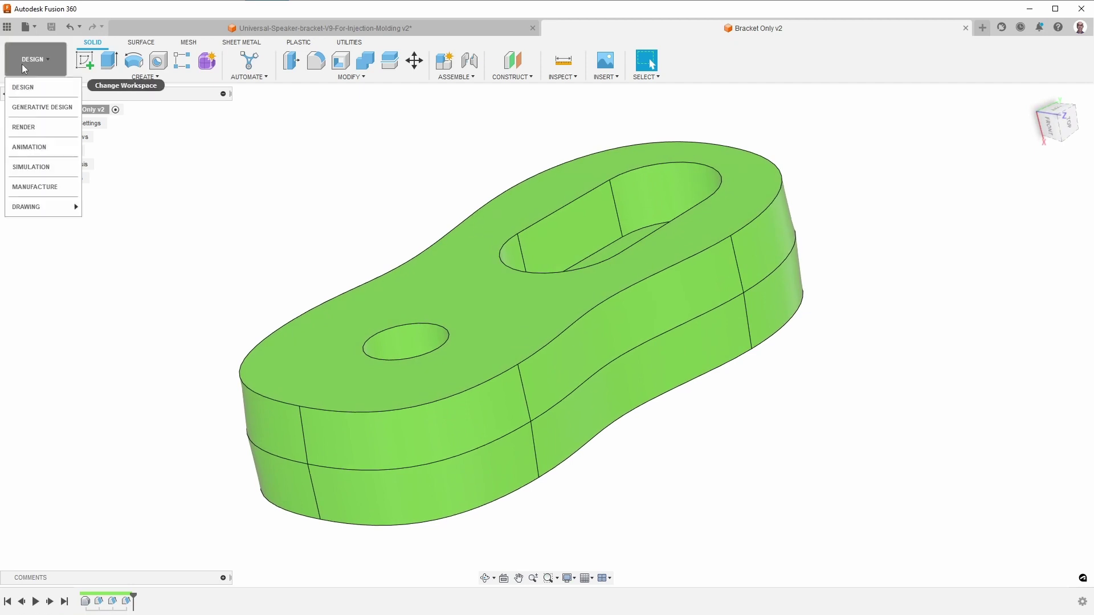
{"action": "left_click", "coordinate": [31, 167]}
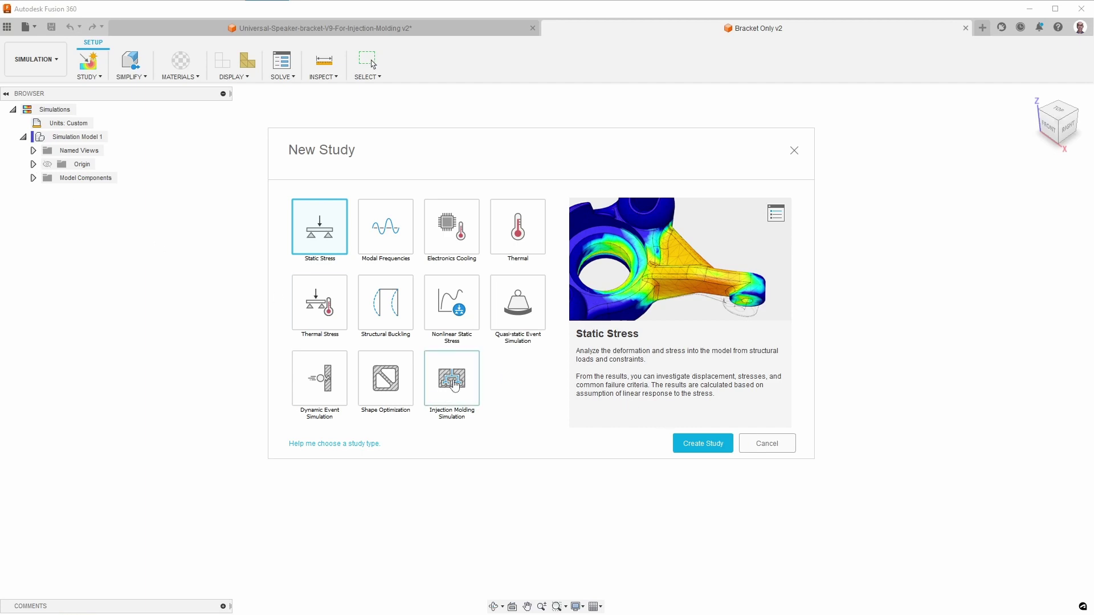
{"action": "left_click", "coordinate": [446, 384]}
{"action": "left_click", "coordinate": [697, 445]}
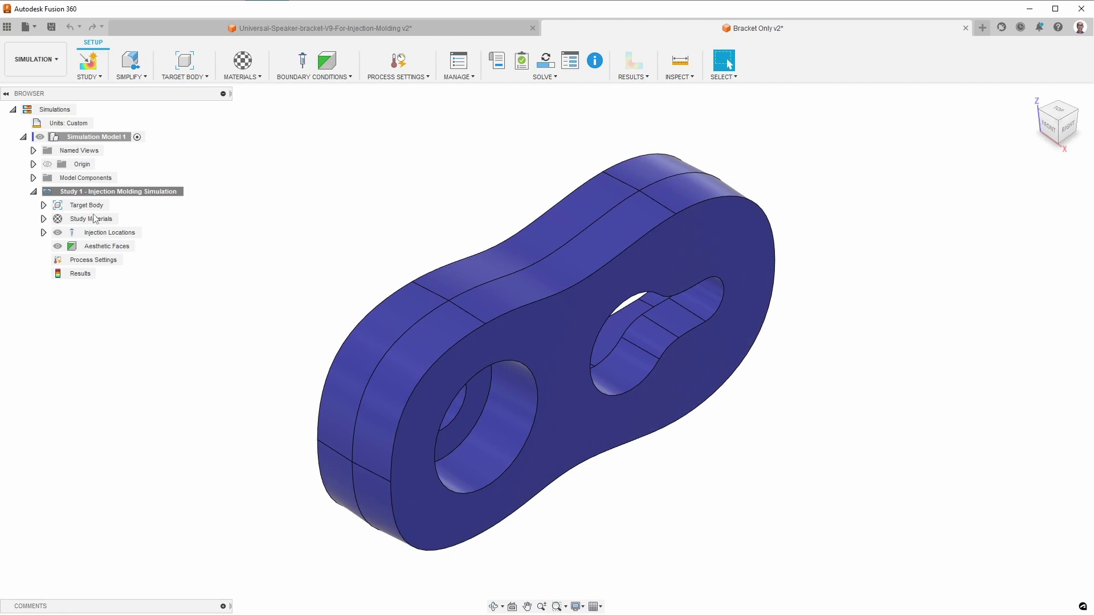
Move Injection Location1 onto the bracket's outer side-wall seam and confirm it.
{"action": "left_click", "coordinate": [109, 232]}
{"action": "left_click", "coordinate": [44, 233]}
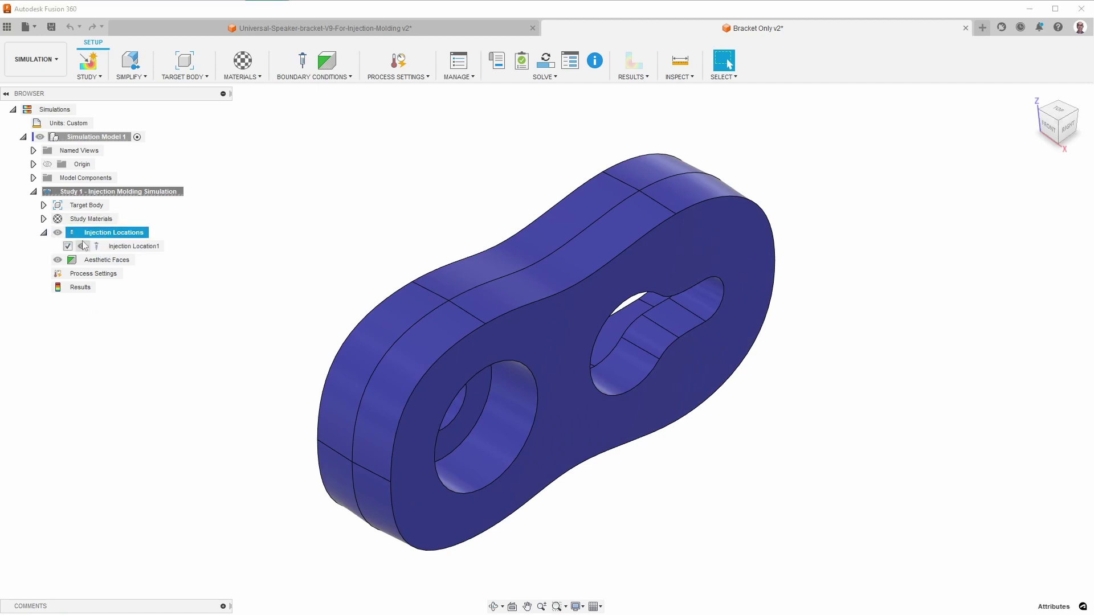
{"action": "left_click", "coordinate": [116, 248]}
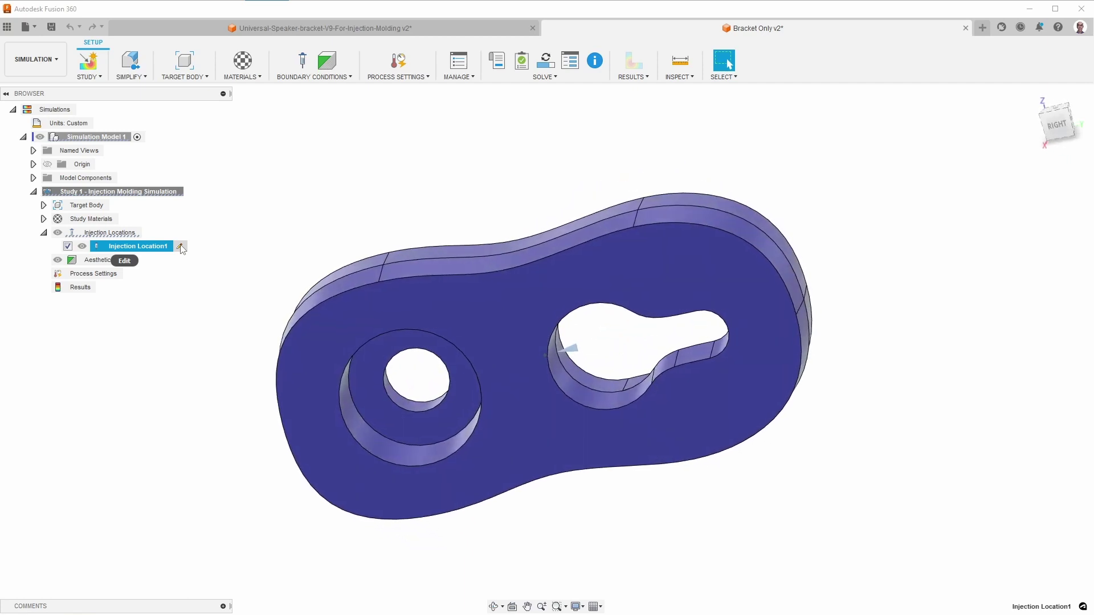
{"action": "left_click", "coordinate": [180, 248]}
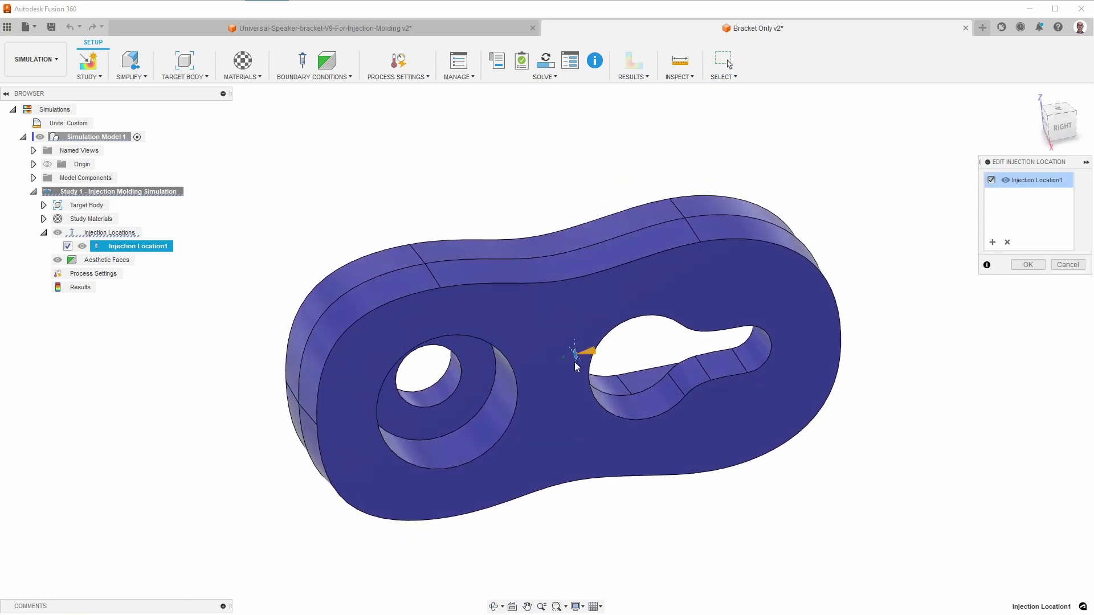
{"action": "left_click_drag", "start_coordinate": [594, 354], "coordinate": [589, 264]}
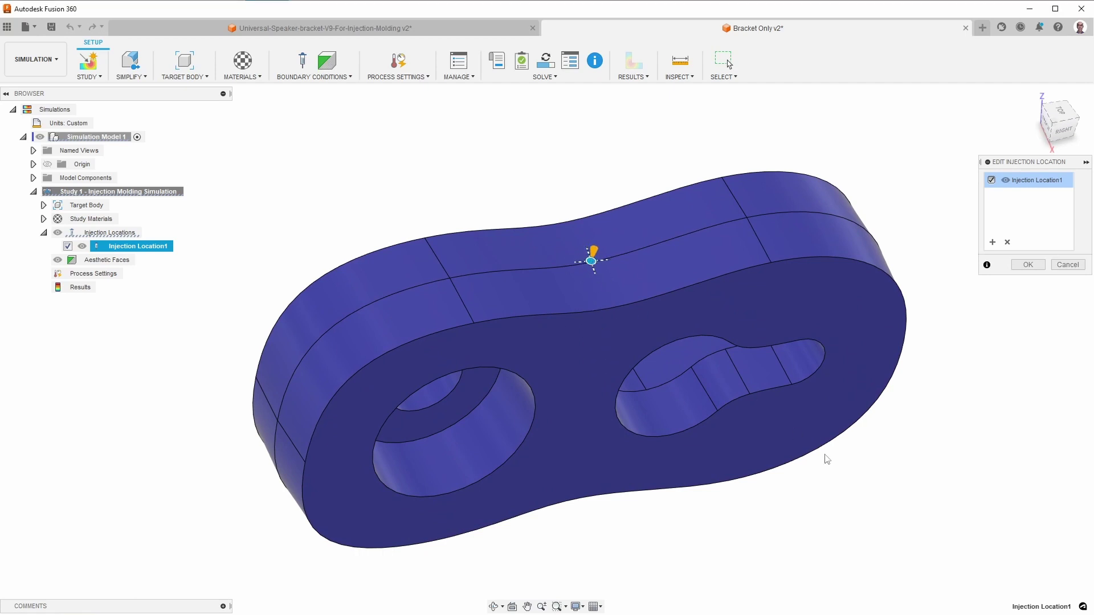
{"action": "middle_click_drag", "start_coordinate": [833, 473], "coordinate": [569, 371], "text": "shift"}
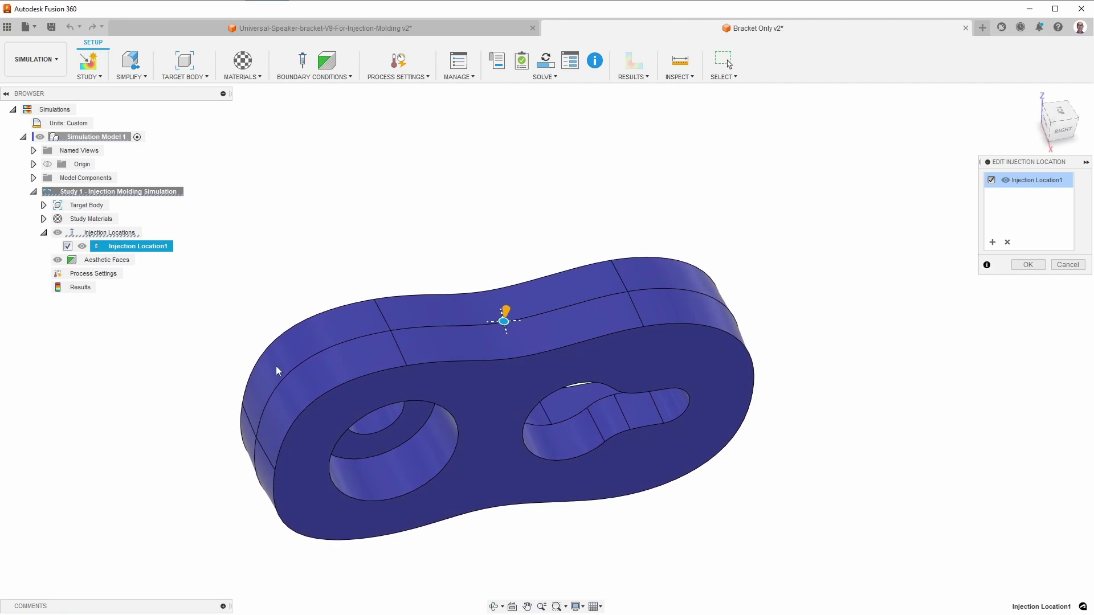
{"action": "middle_click_drag", "start_coordinate": [771, 391], "coordinate": [514, 420], "text": "shift"}
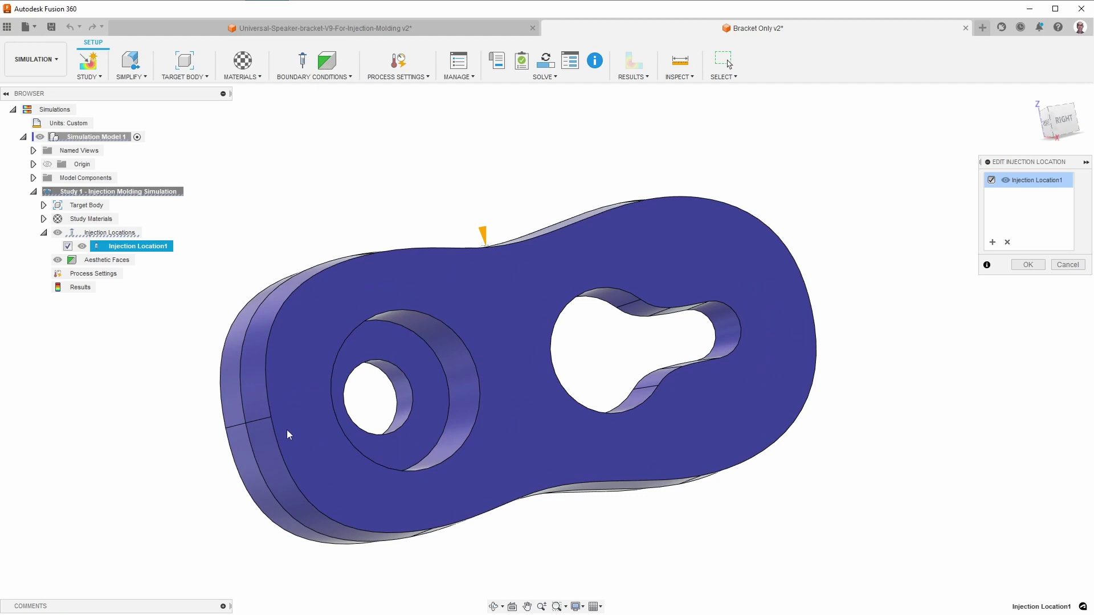
{"action": "middle_click_drag", "start_coordinate": [782, 442], "coordinate": [730, 437], "text": "shift"}
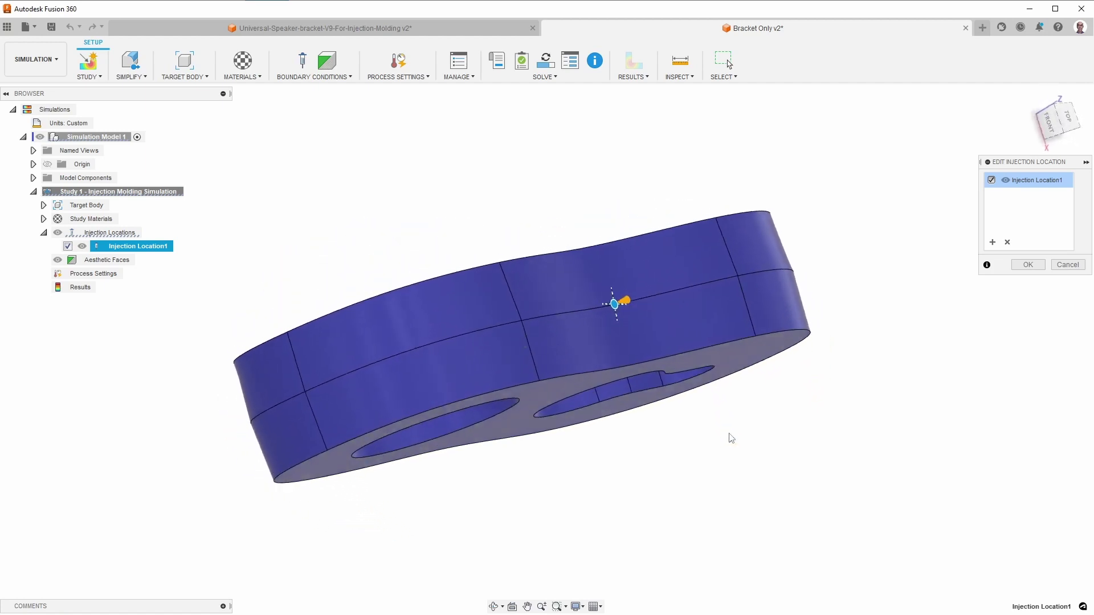
{"action": "left_click", "coordinate": [1028, 264]}
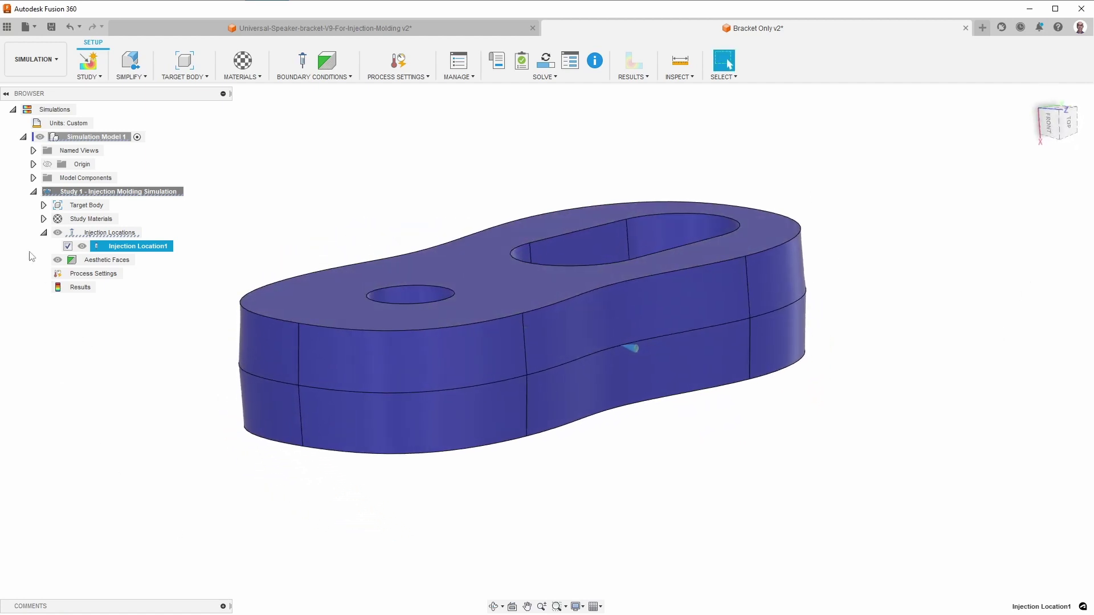
Check that the study's material is Generic PP.
{"action": "left_click", "coordinate": [44, 219]}
{"action": "left_click", "coordinate": [134, 233]}
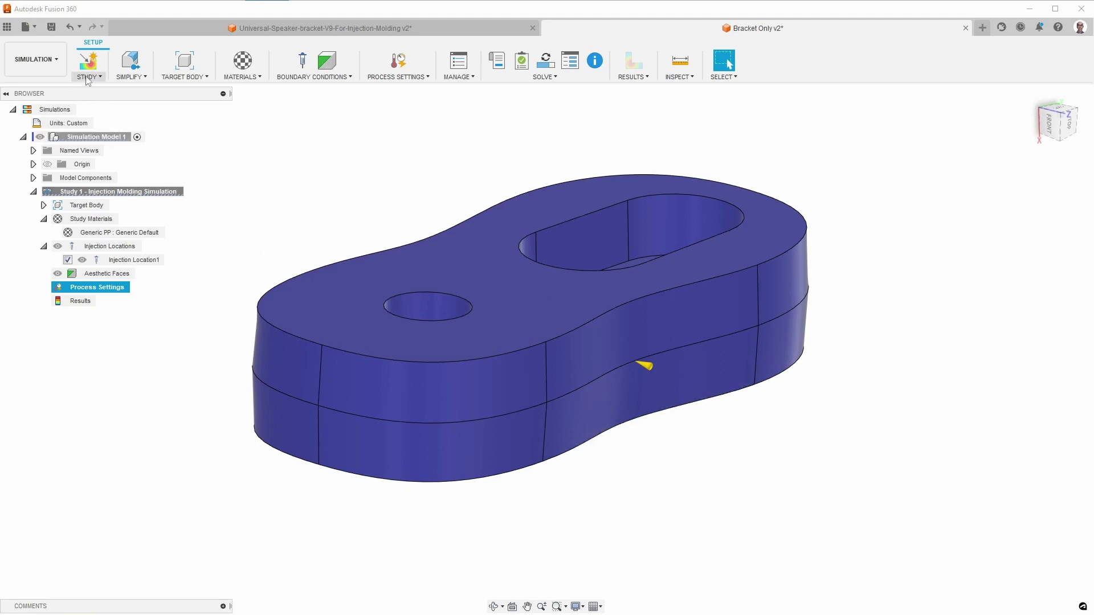
{"action": "left_click", "coordinate": [532, 98]}
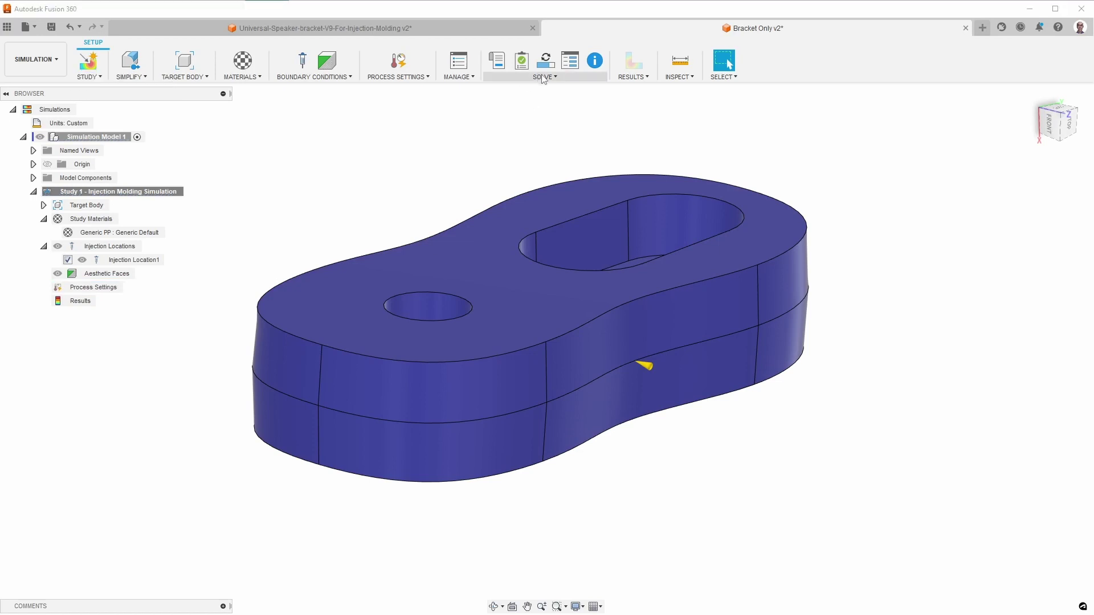
Try solving the 6-credit study, which insufficient cloud credits block, then open Preferences.
{"action": "left_click", "coordinate": [543, 78]}
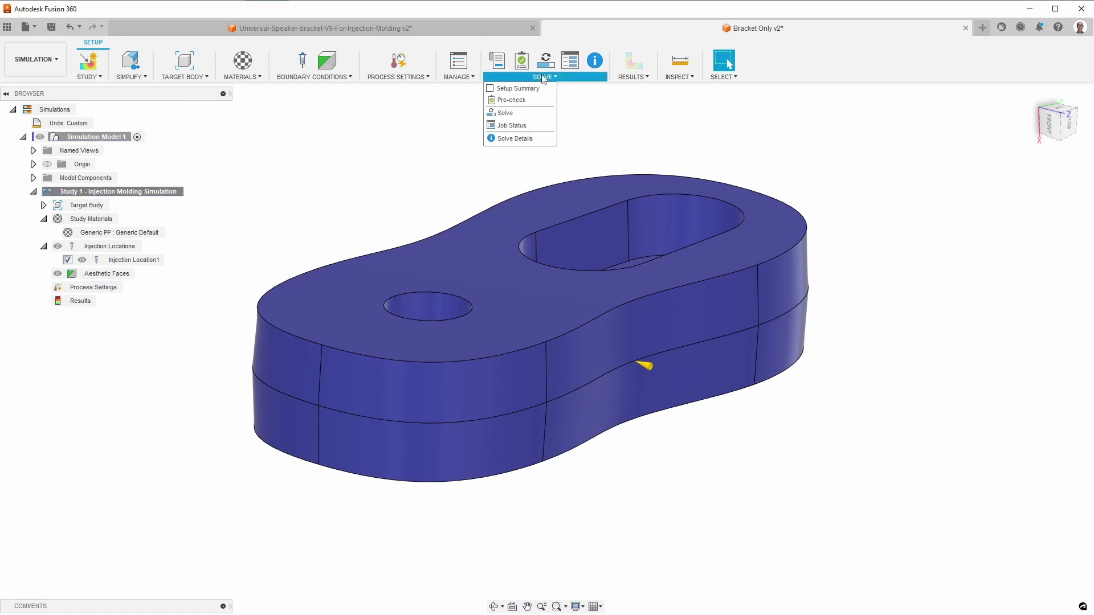
{"action": "left_click", "coordinate": [518, 117]}
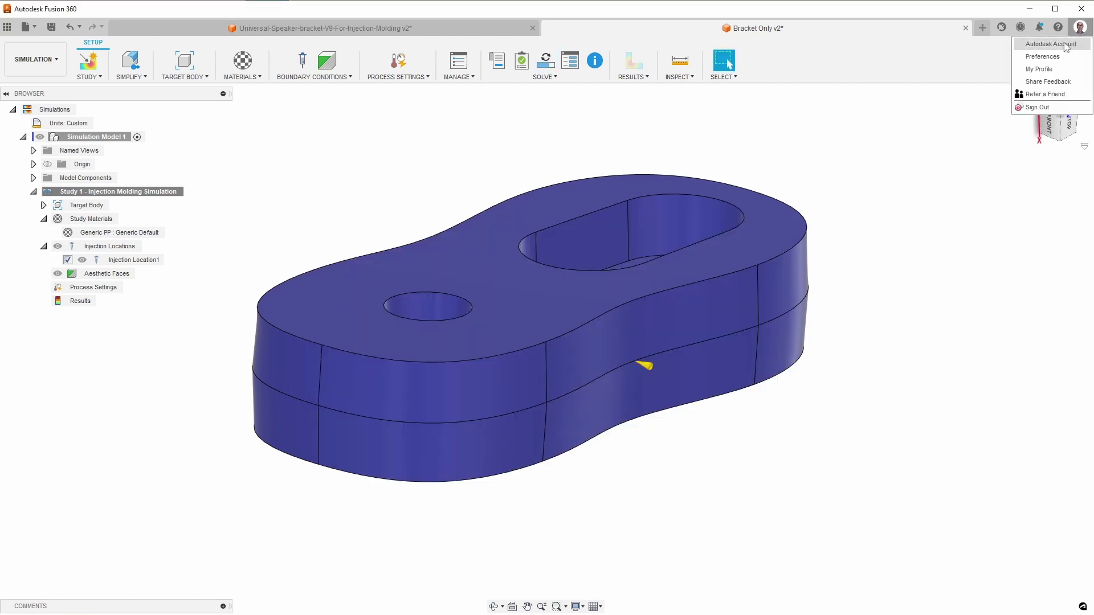
{"action": "left_click", "coordinate": [1048, 59]}
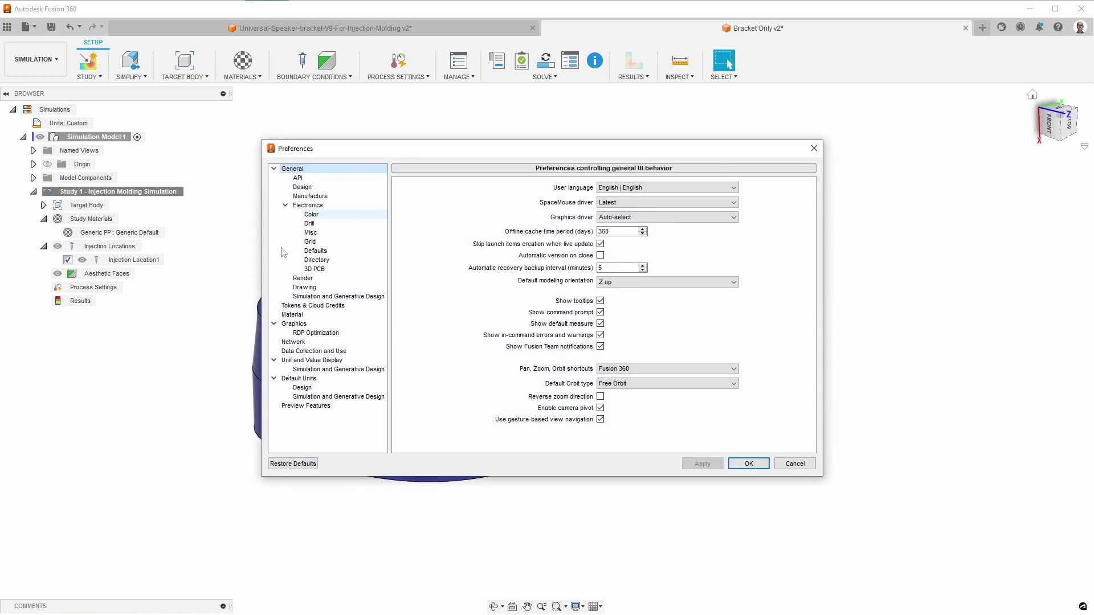
{"action": "left_click", "coordinate": [307, 306]}
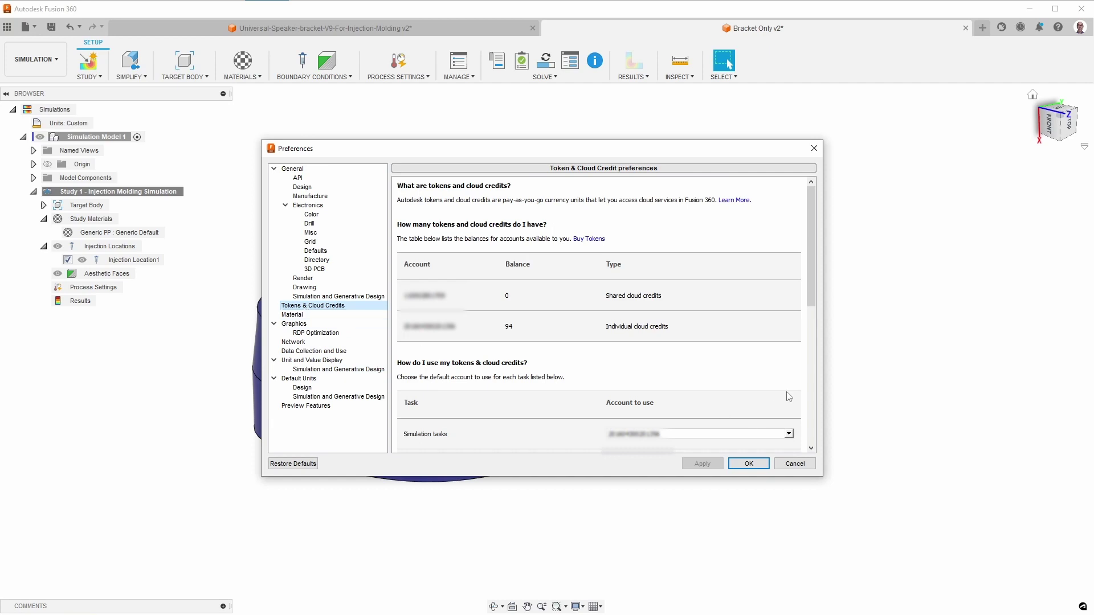
{"action": "left_click_drag", "start_coordinate": [811, 294], "coordinate": [820, 342]}
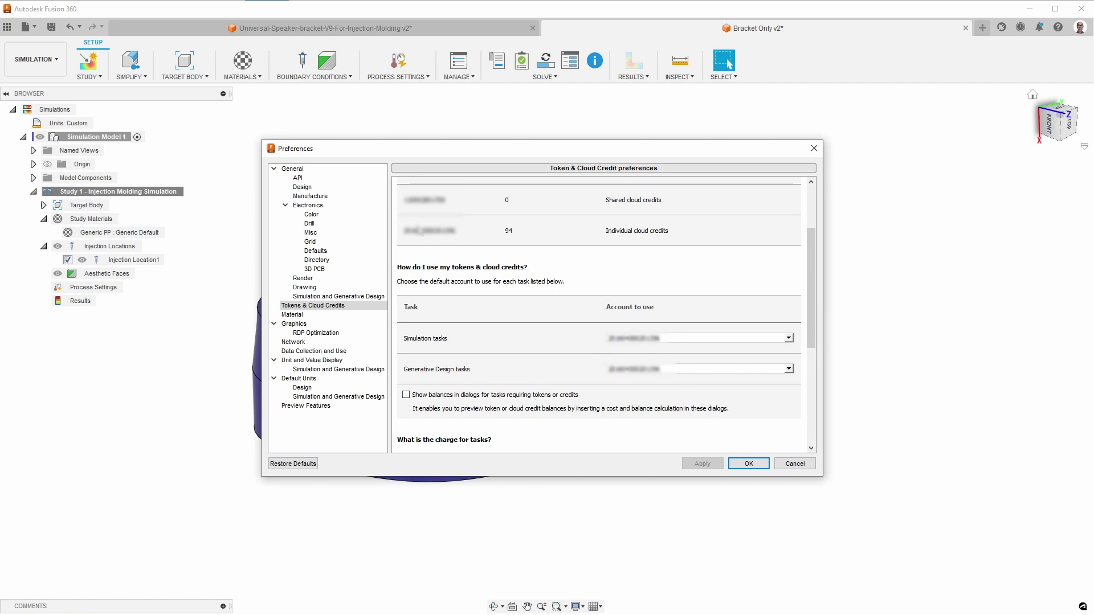
{"action": "left_click", "coordinate": [749, 464]}
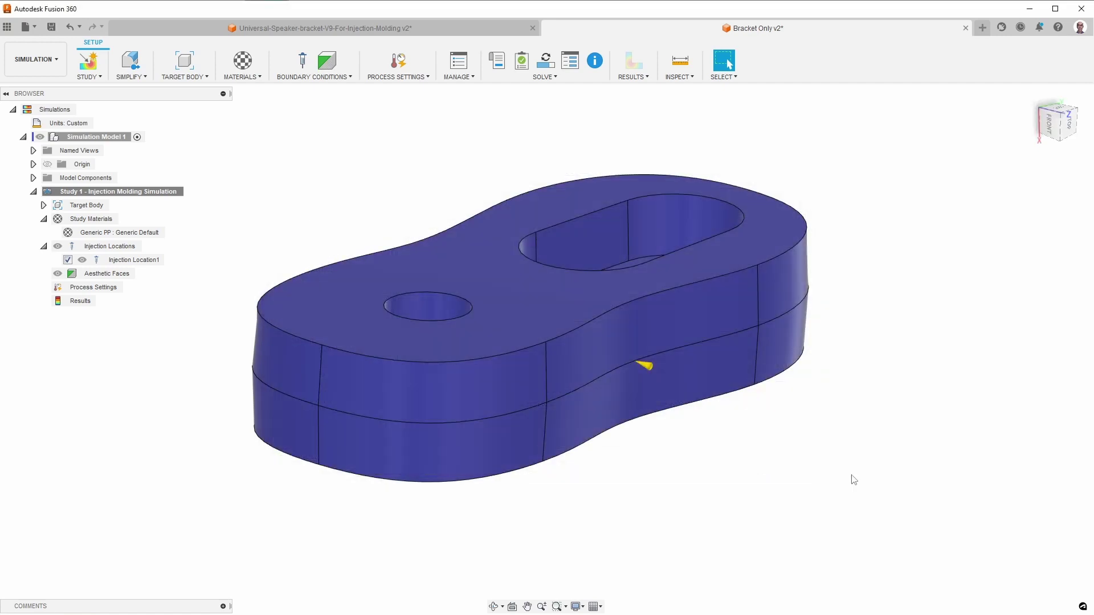
Submit Study 1 for cloud solving and dismiss the Job Duration notice.
{"action": "left_click", "coordinate": [547, 76]}
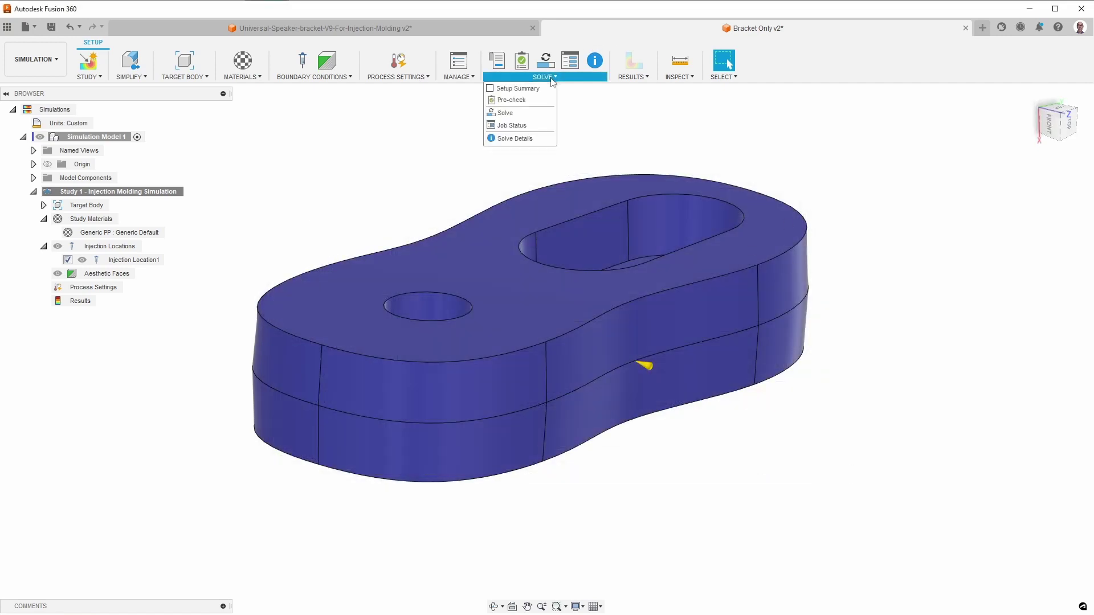
{"action": "left_click", "coordinate": [514, 114]}
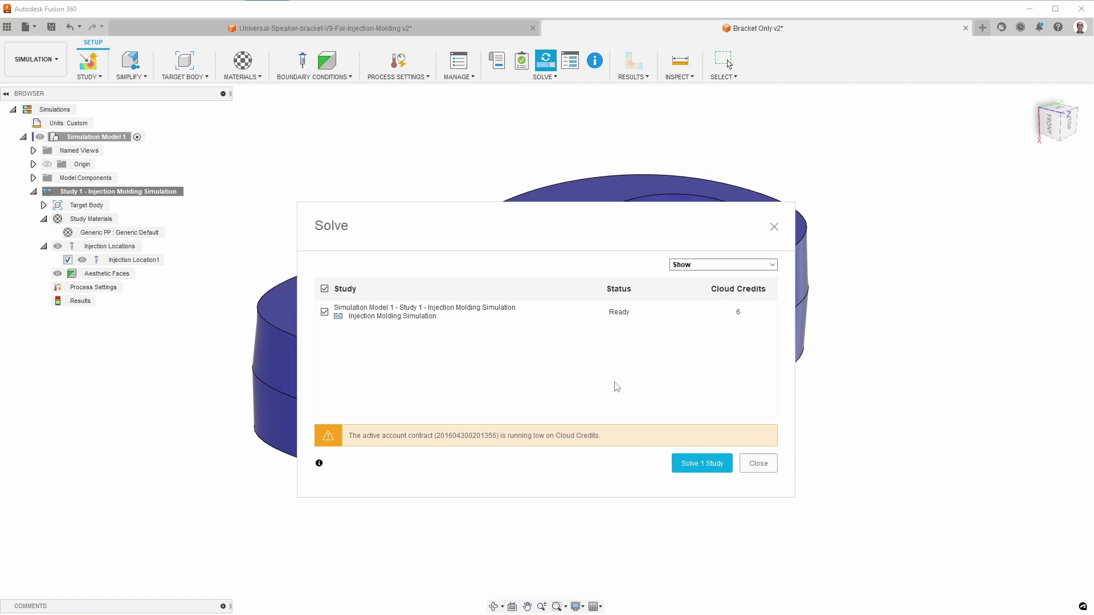
{"action": "left_click", "coordinate": [698, 468]}
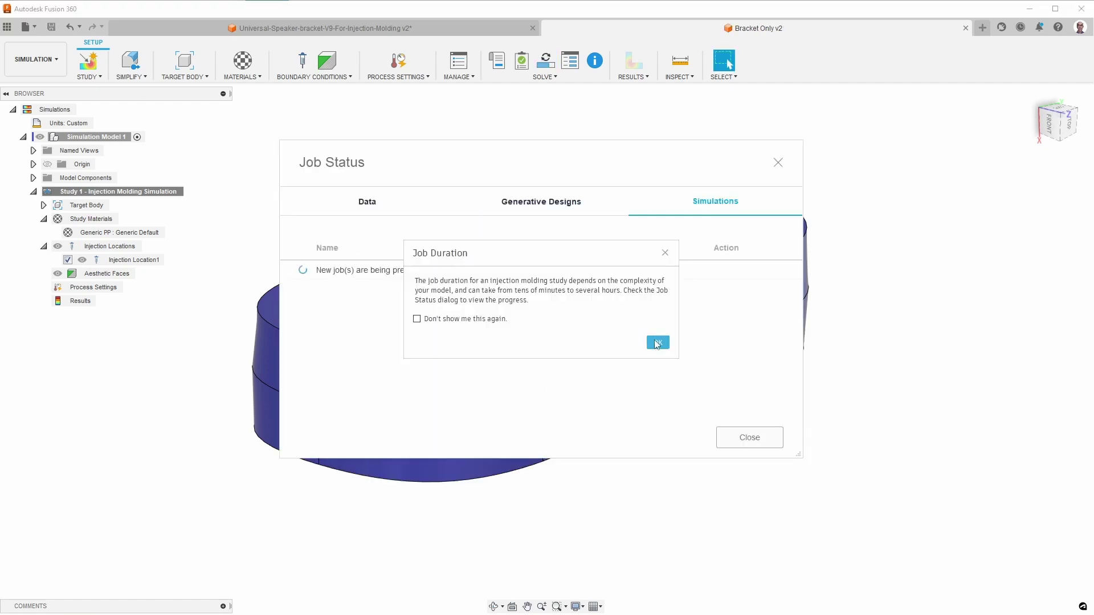
{"action": "left_click", "coordinate": [657, 343]}
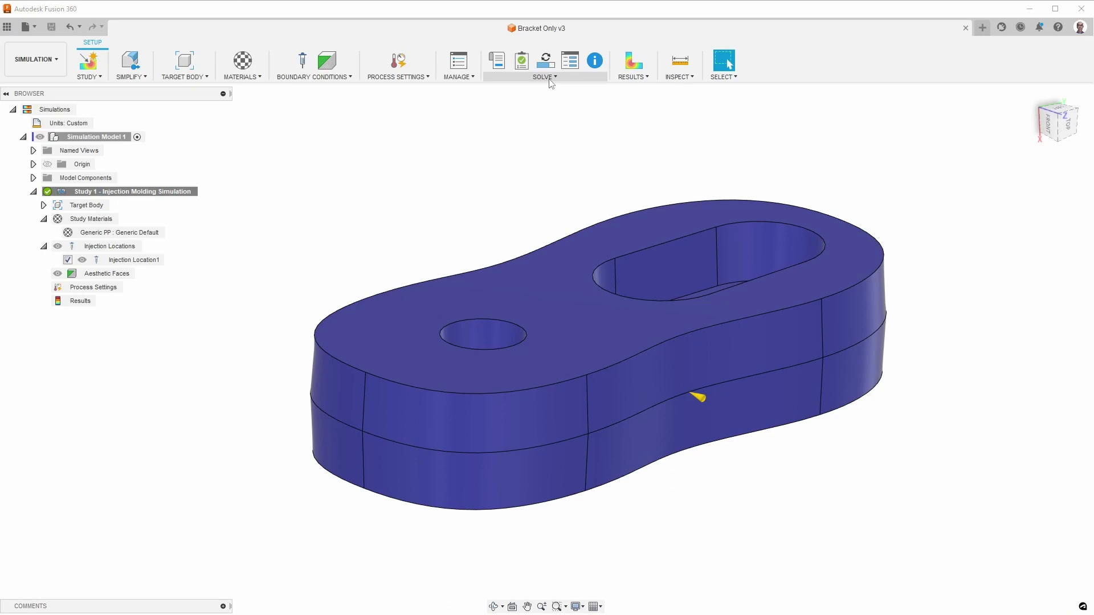
Confirm the solve job is Complete and open the bracket's Results.
{"action": "left_click", "coordinate": [550, 80]}
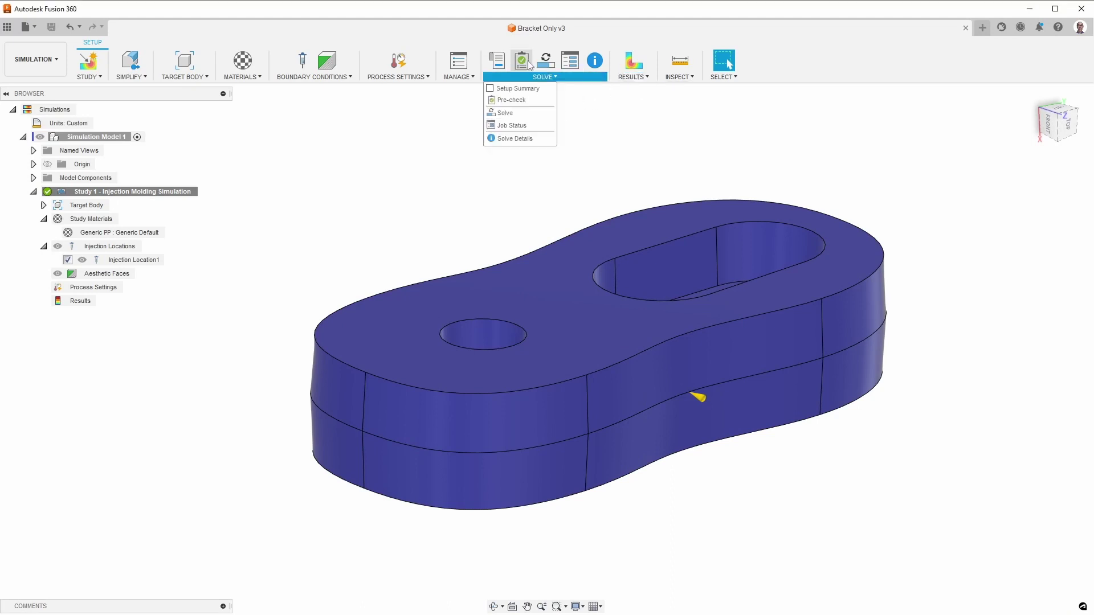
{"action": "left_click", "coordinate": [511, 125]}
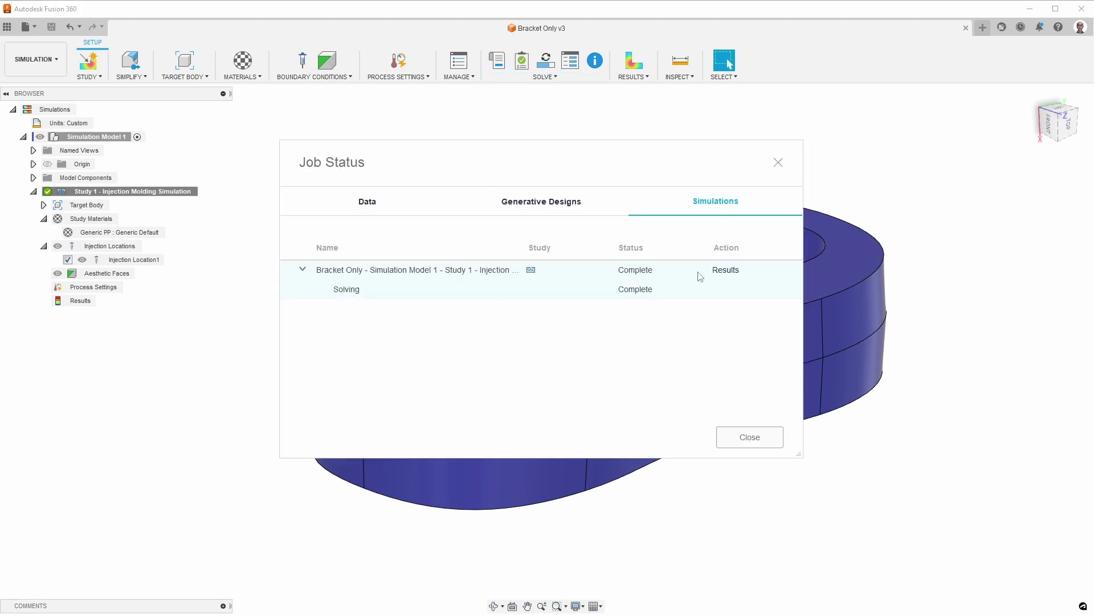
{"action": "left_click", "coordinate": [748, 443]}
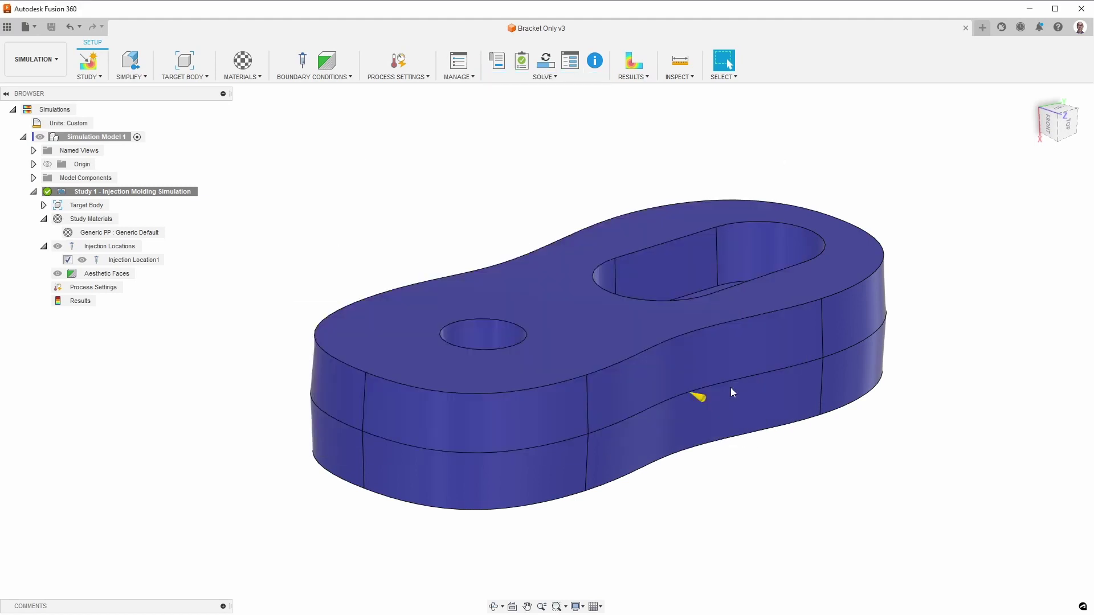
{"action": "left_click", "coordinate": [631, 64]}
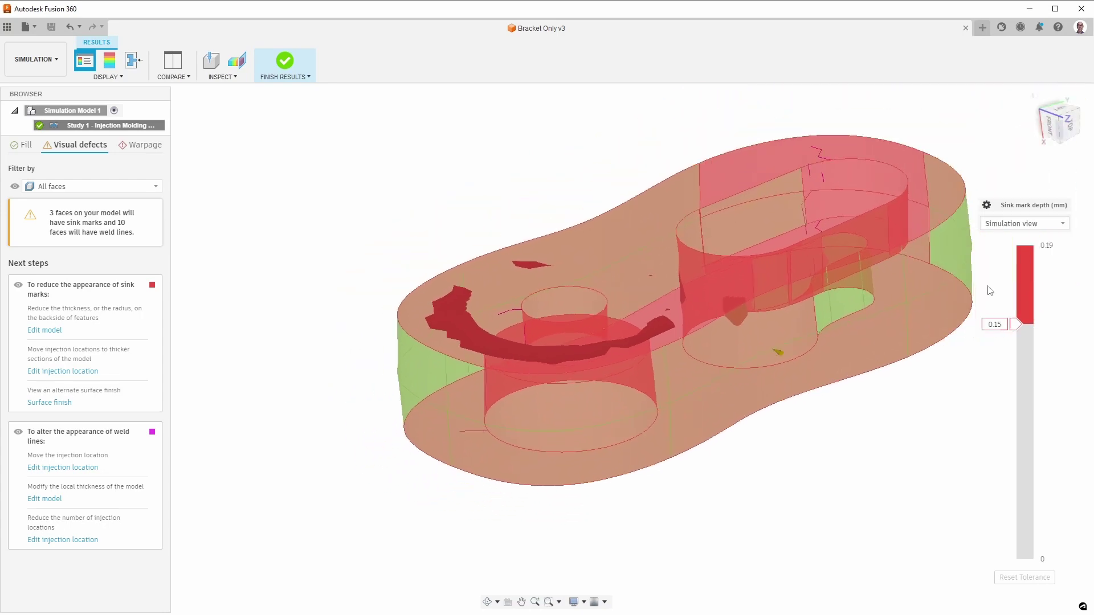
{"action": "left_click", "coordinate": [1020, 223]}
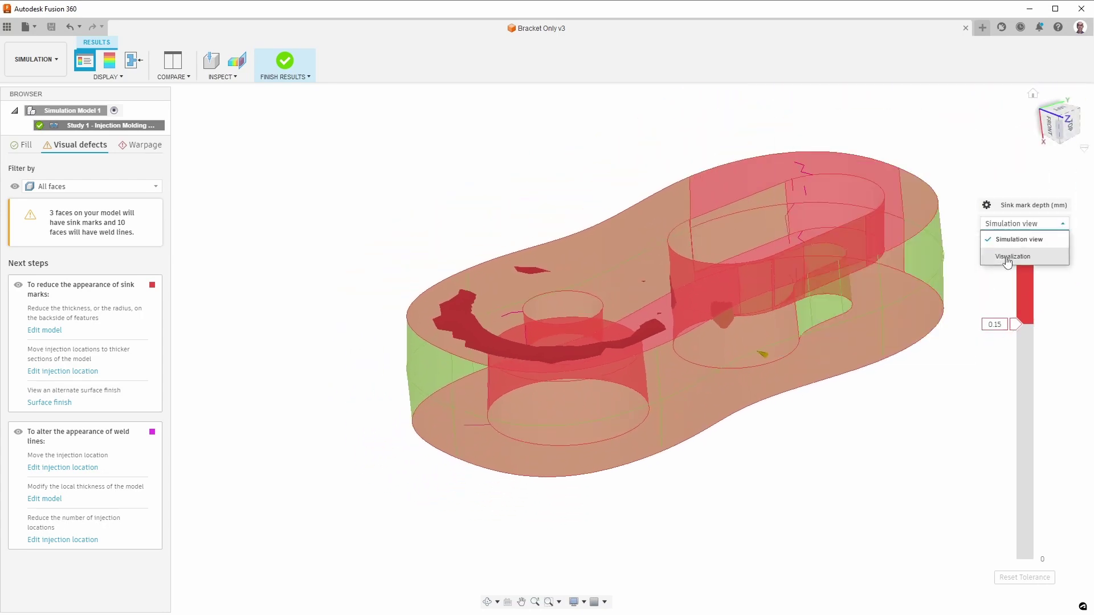
{"action": "left_click", "coordinate": [1007, 257]}
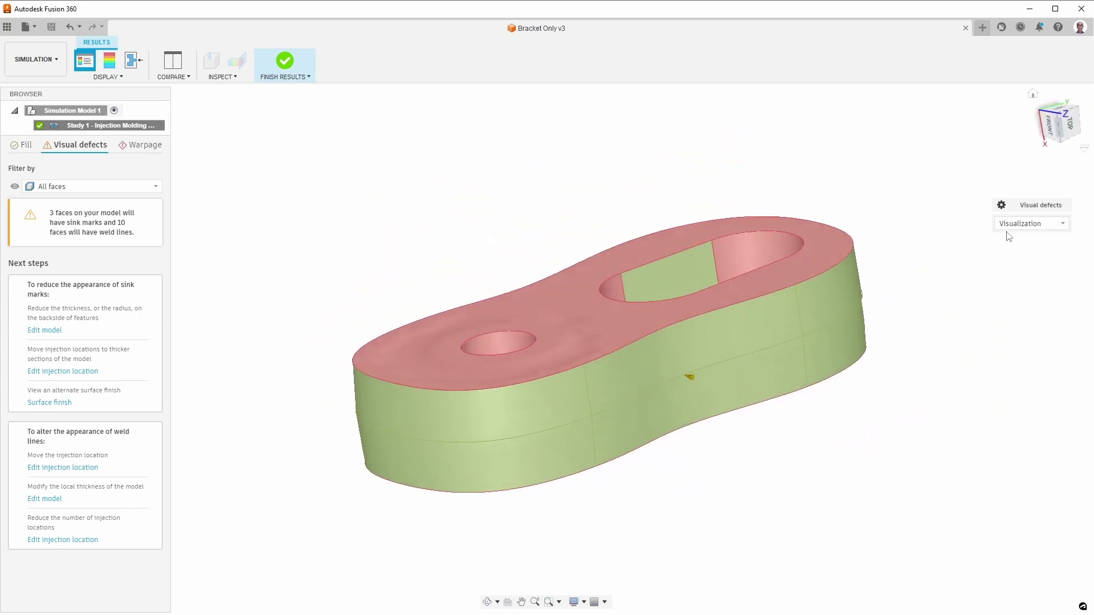
{"action": "left_click", "coordinate": [1017, 224]}
Compare the Fill and Warpage results, ending on Fill showing complete fill in 0.21 s.
{"action": "left_click", "coordinate": [1020, 239]}
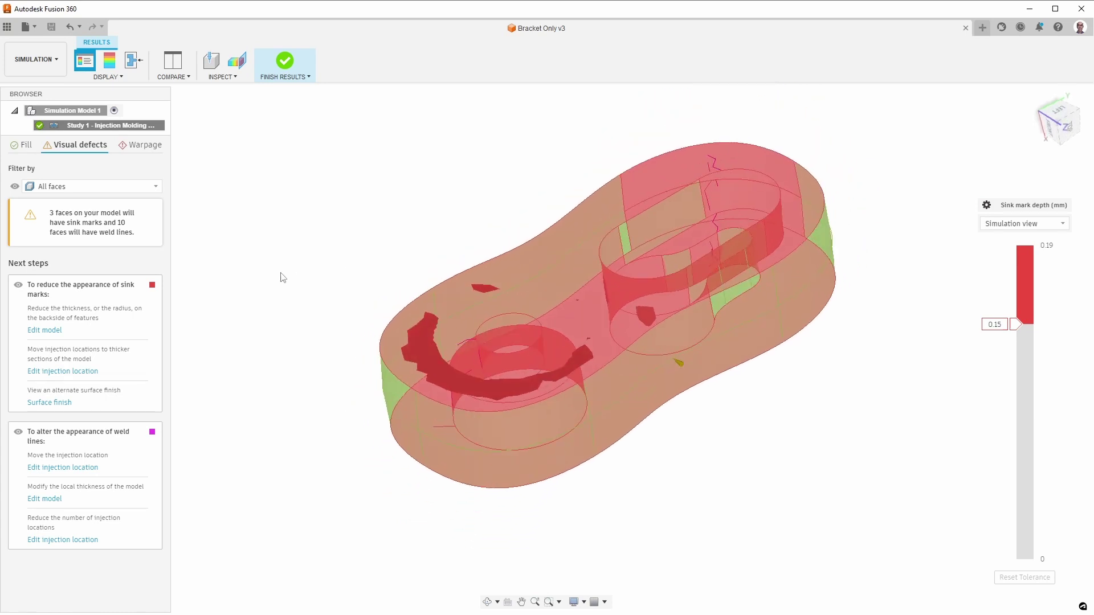
{"action": "left_click", "coordinate": [23, 146]}
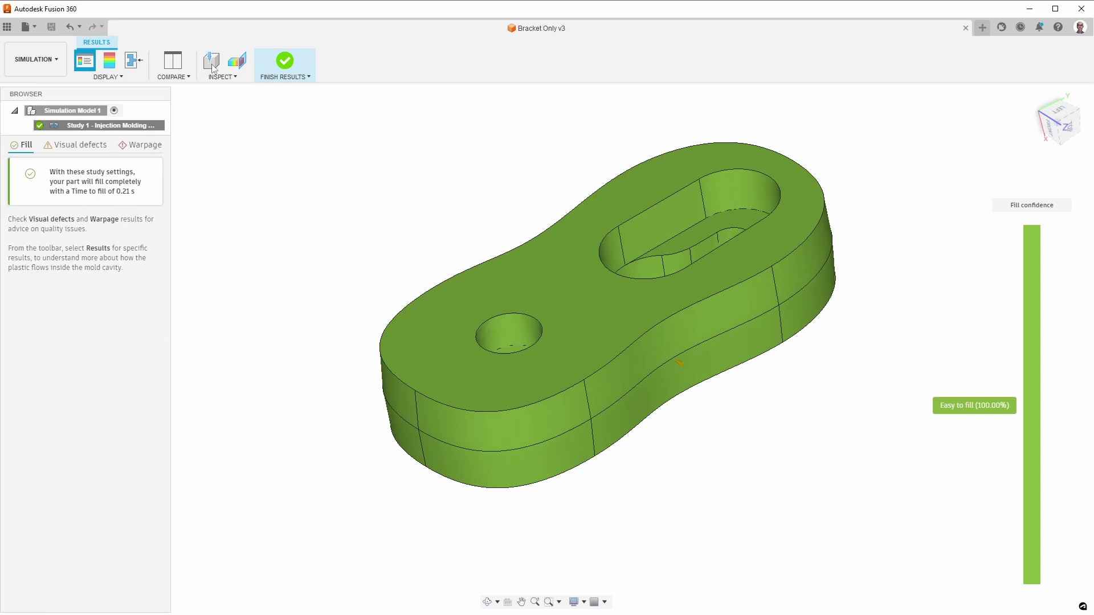
{"action": "left_click", "coordinate": [224, 76]}
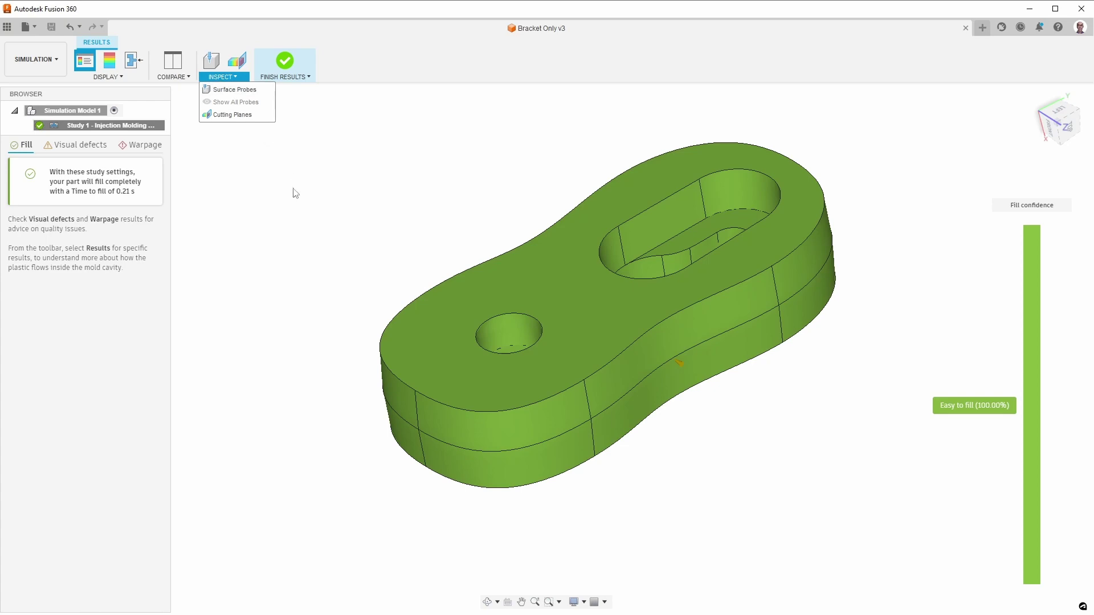
{"action": "left_click", "coordinate": [294, 205]}
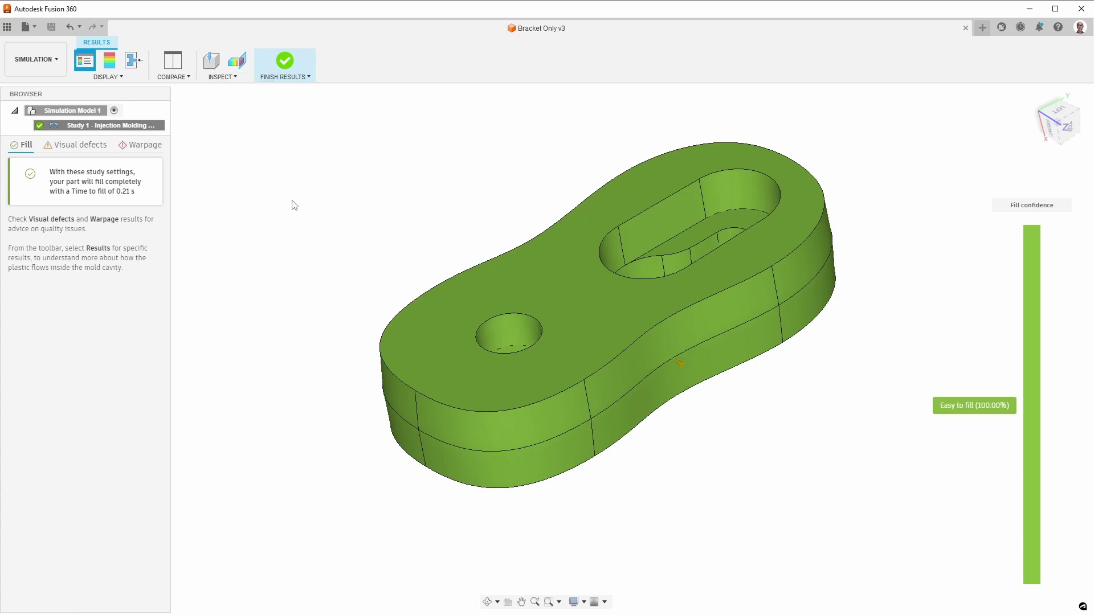
{"action": "left_click", "coordinate": [139, 145]}
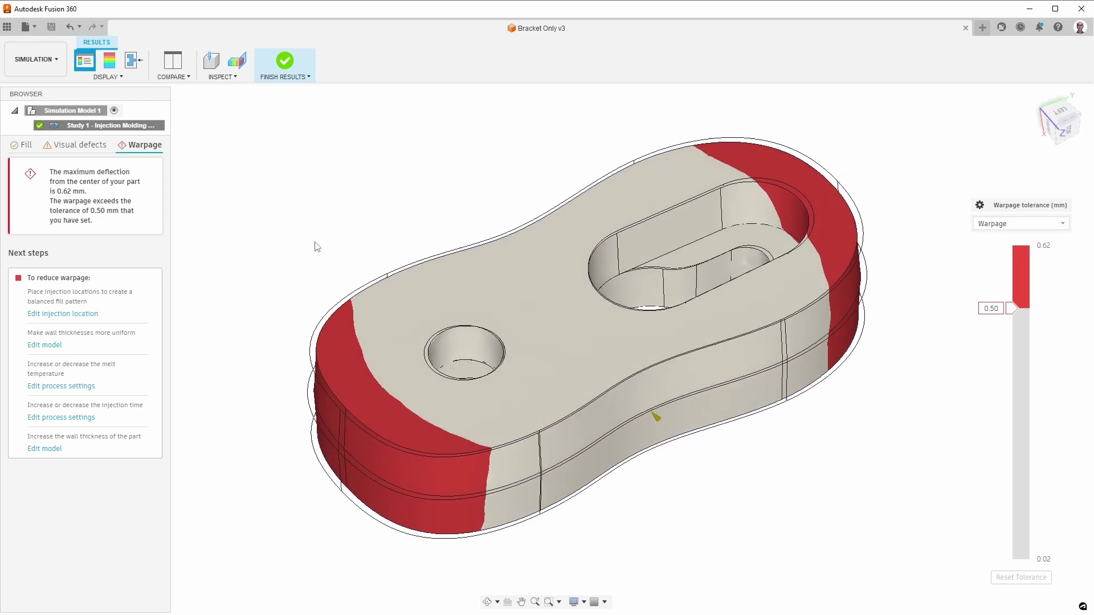
{"action": "left_click", "coordinate": [23, 145]}
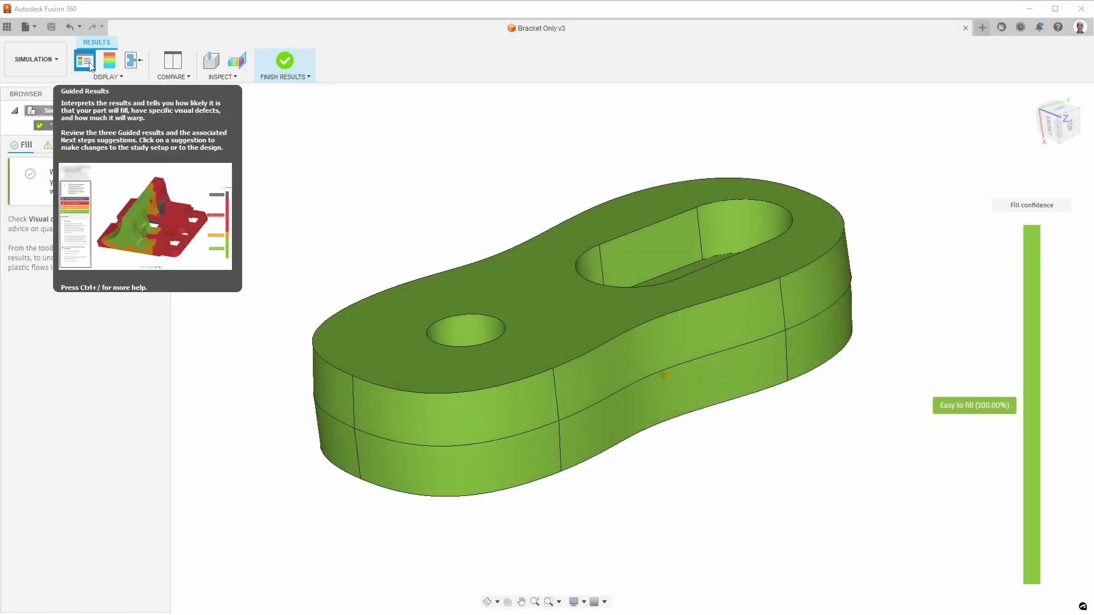
Open the detailed Results list and play the Fill animation through to 0.21 s.
{"action": "left_click", "coordinate": [109, 59]}
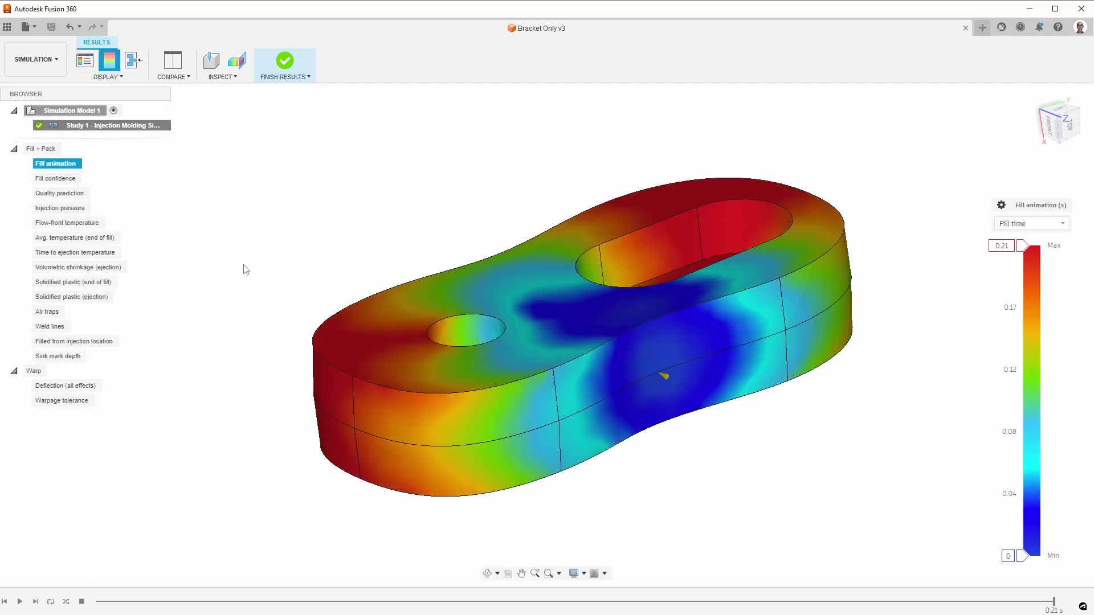
{"action": "left_click", "coordinate": [20, 601]}
Show Weld lines from top and low side views, then switch to Fill confidence.
{"action": "left_click", "coordinate": [51, 327]}
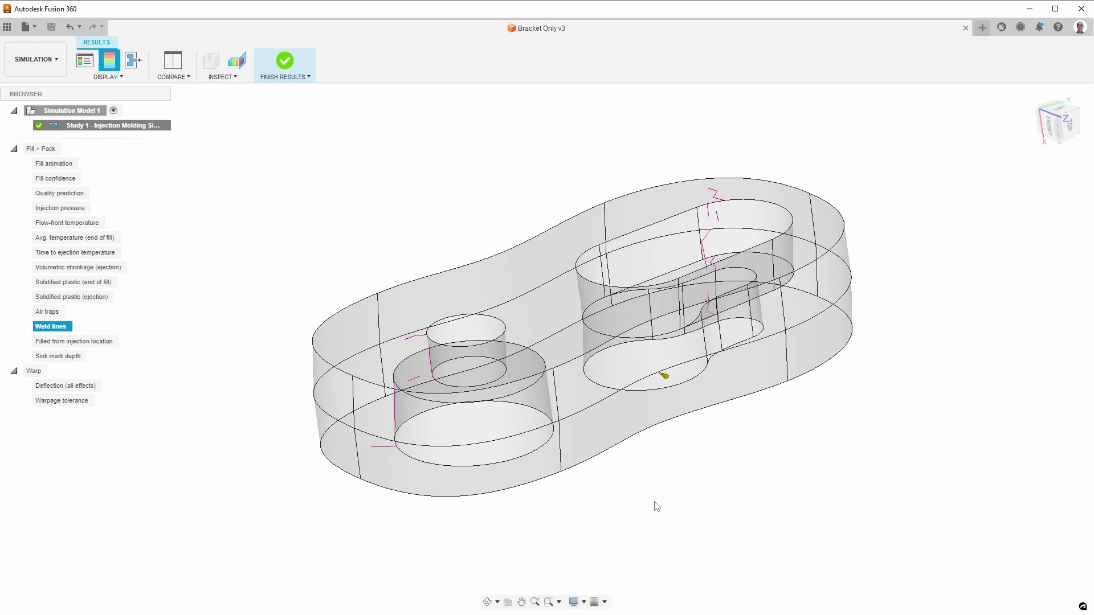
{"action": "middle_click_drag", "start_coordinate": [657, 506], "coordinate": [670, 239], "text": "shift"}
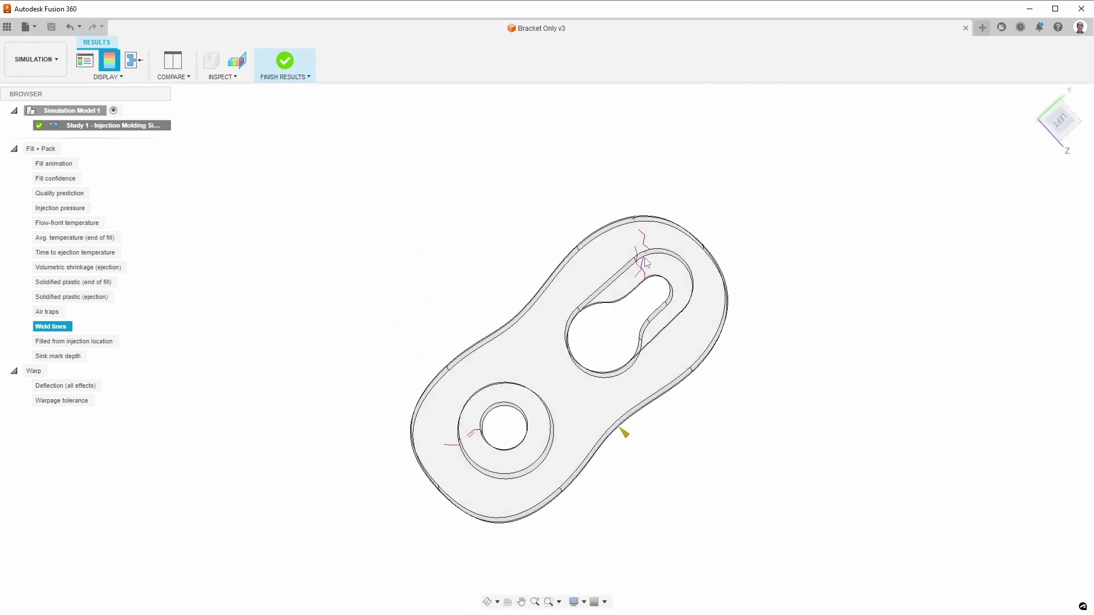
{"action": "key", "text": "F6"}
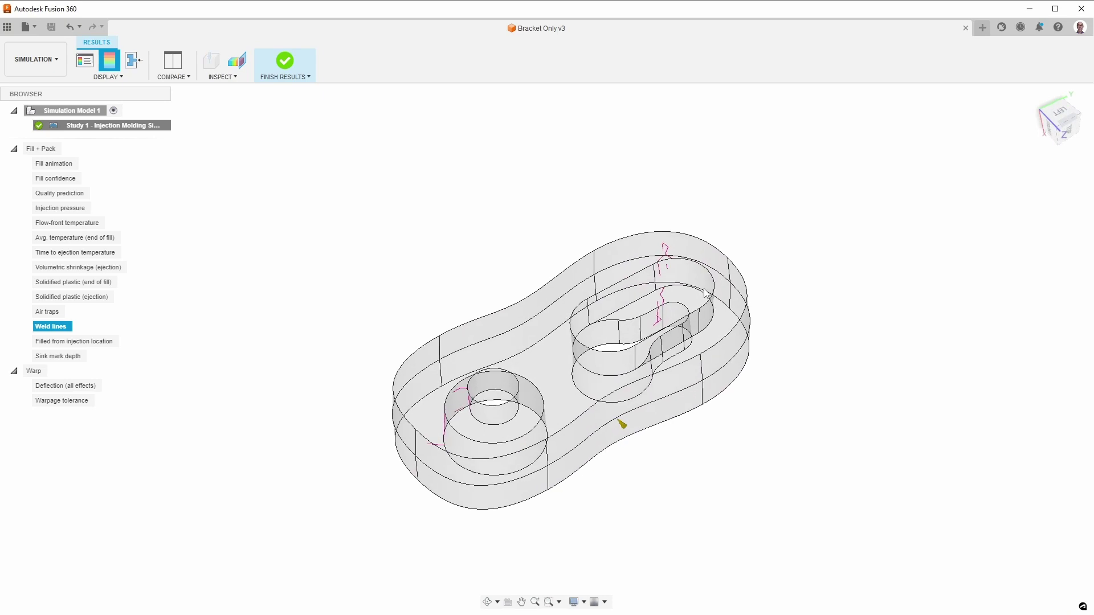
{"action": "middle_click_drag", "start_coordinate": [449, 442], "coordinate": [273, 373], "text": "shift"}
{"action": "key", "text": "F6"}
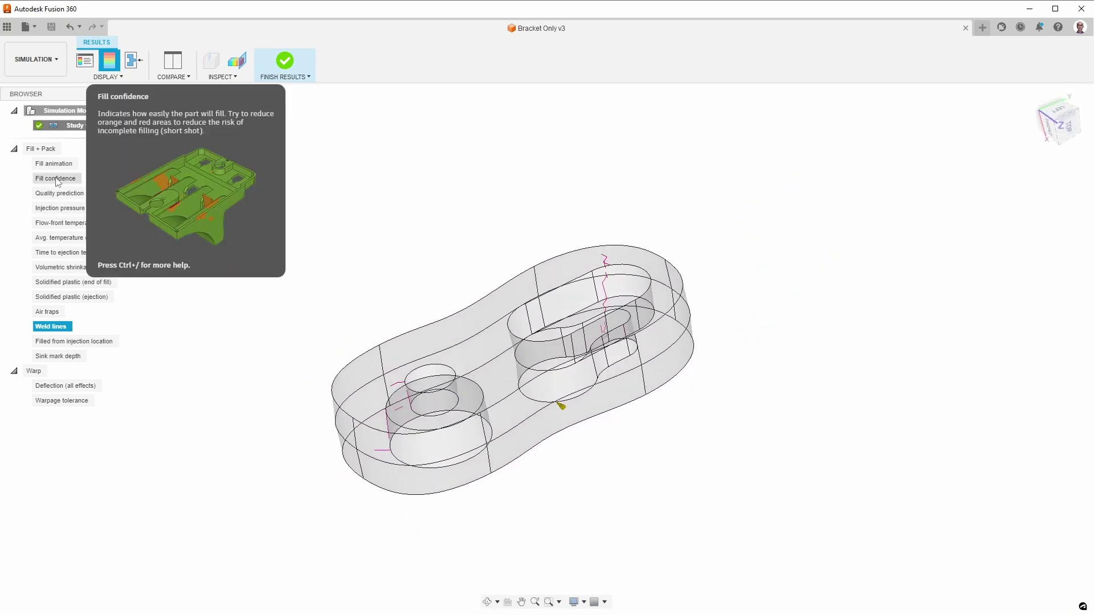
{"action": "left_click", "coordinate": [57, 178]}
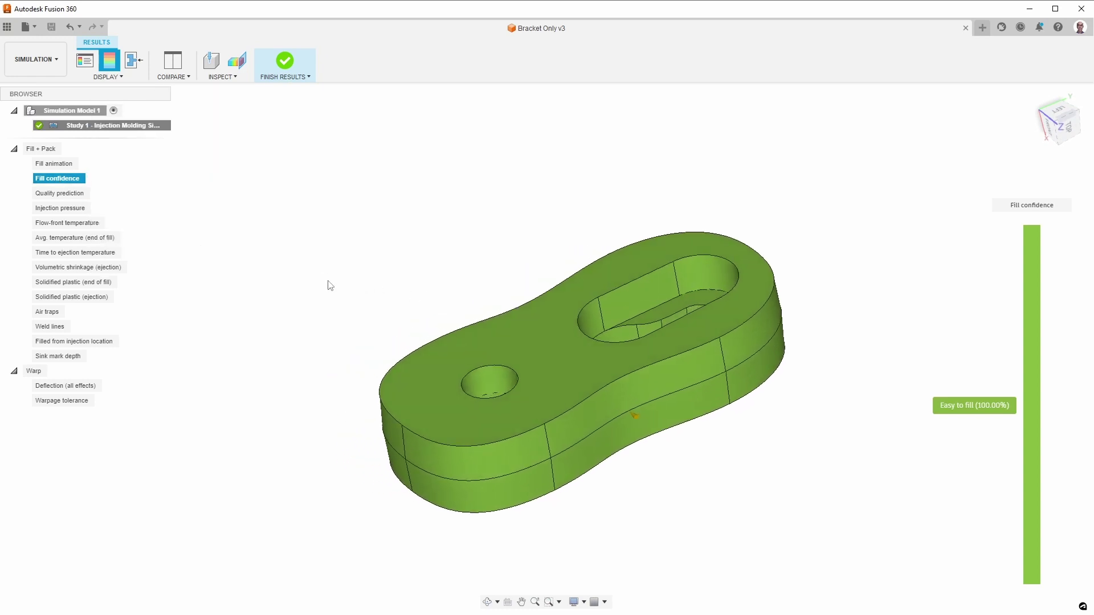
Step through injection pressure, ejection time, shrinkage, solidified plastic, and air trap results.
{"action": "left_click", "coordinate": [72, 208]}
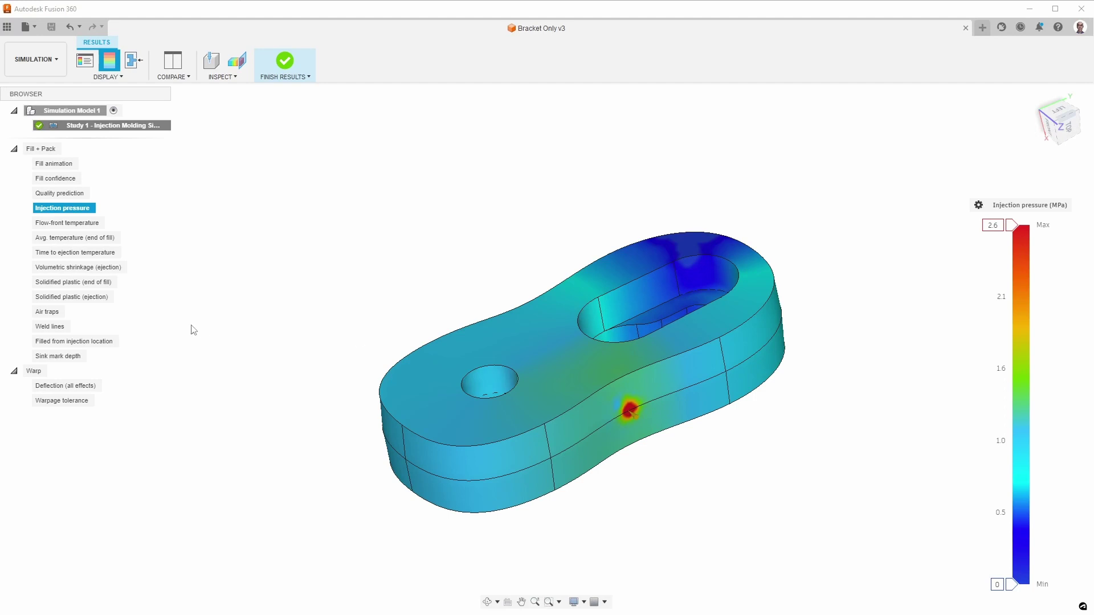
{"action": "left_click", "coordinate": [89, 255]}
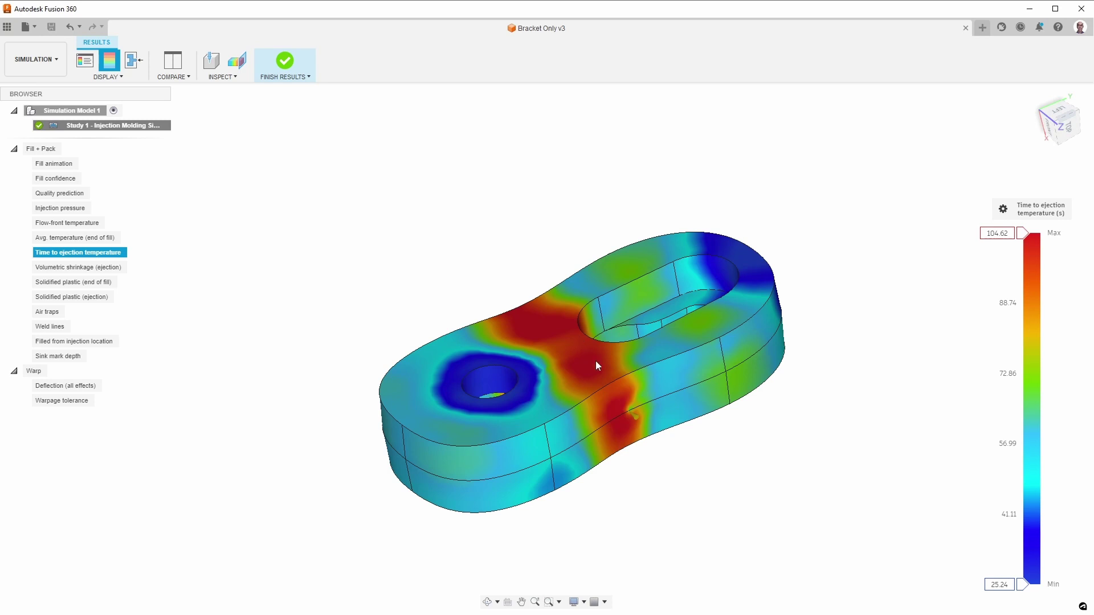
{"action": "left_click", "coordinate": [117, 267]}
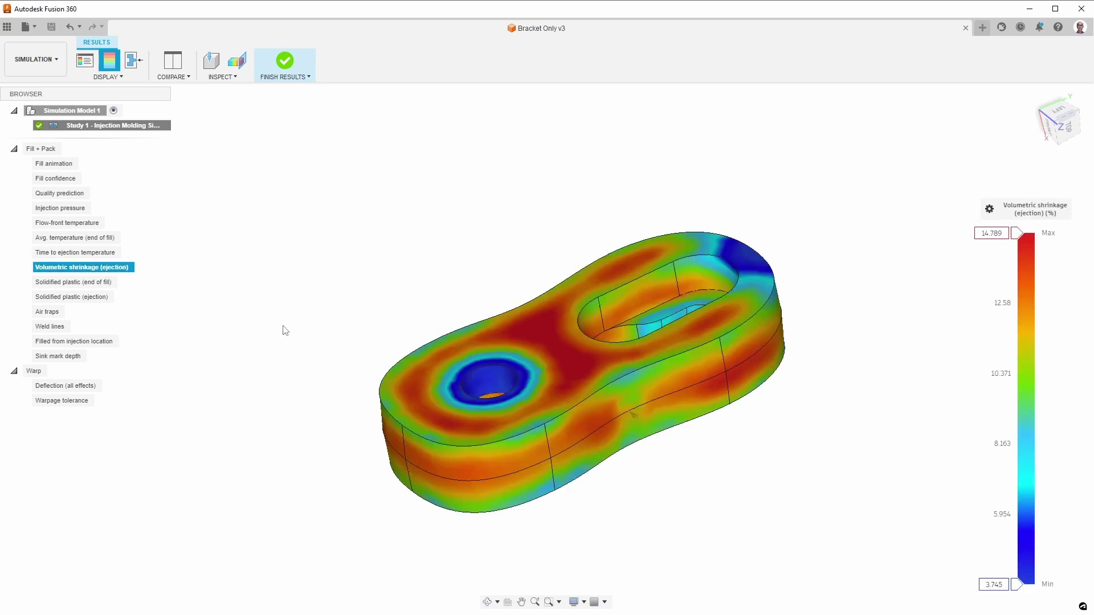
{"action": "left_click", "coordinate": [73, 282]}
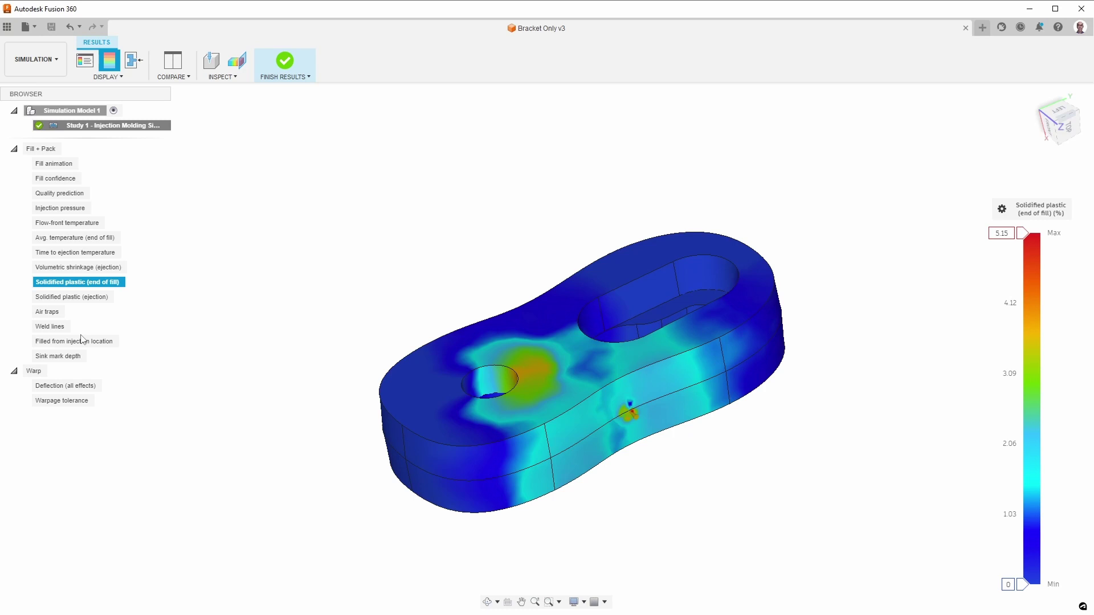
{"action": "left_click", "coordinate": [56, 316]}
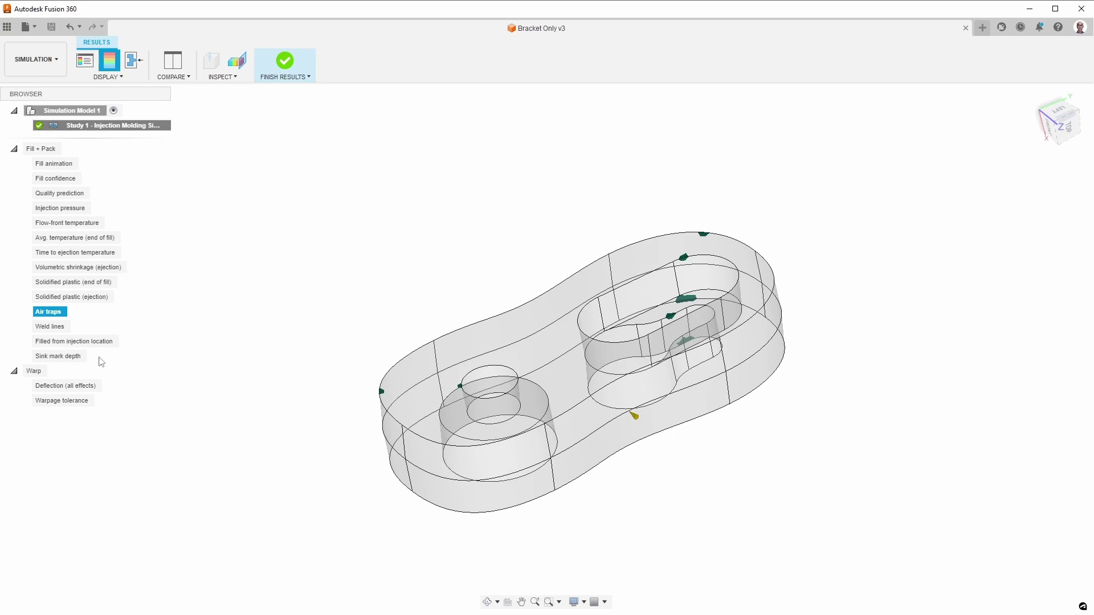
Show Sink mark depth, then Deflection (all effects) ranging 0.02 to 0.62 mm.
{"action": "left_click", "coordinate": [60, 356]}
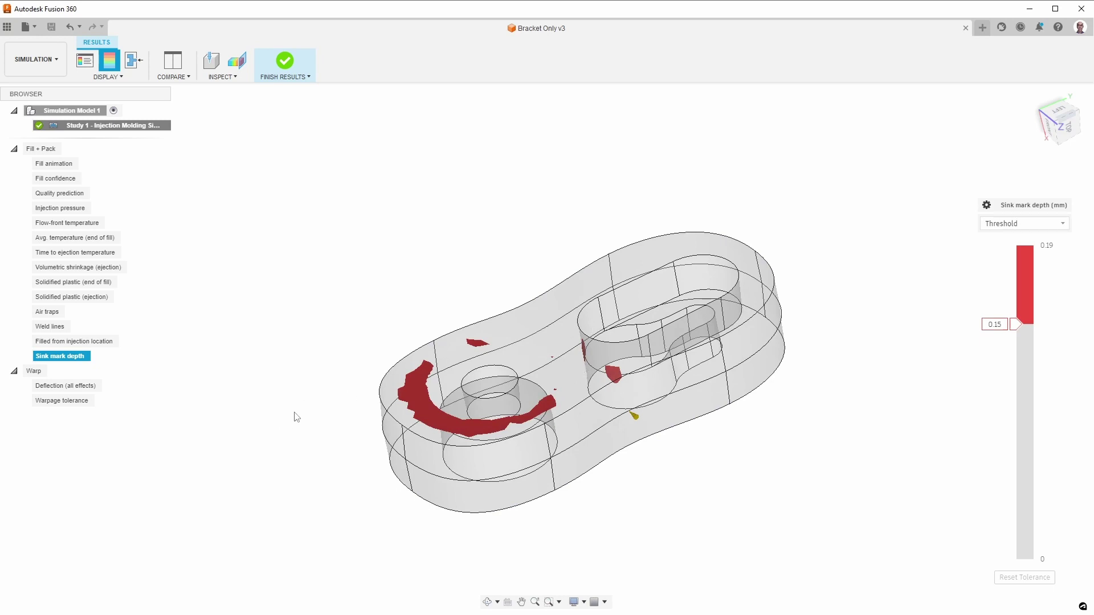
{"action": "left_click", "coordinate": [67, 385]}
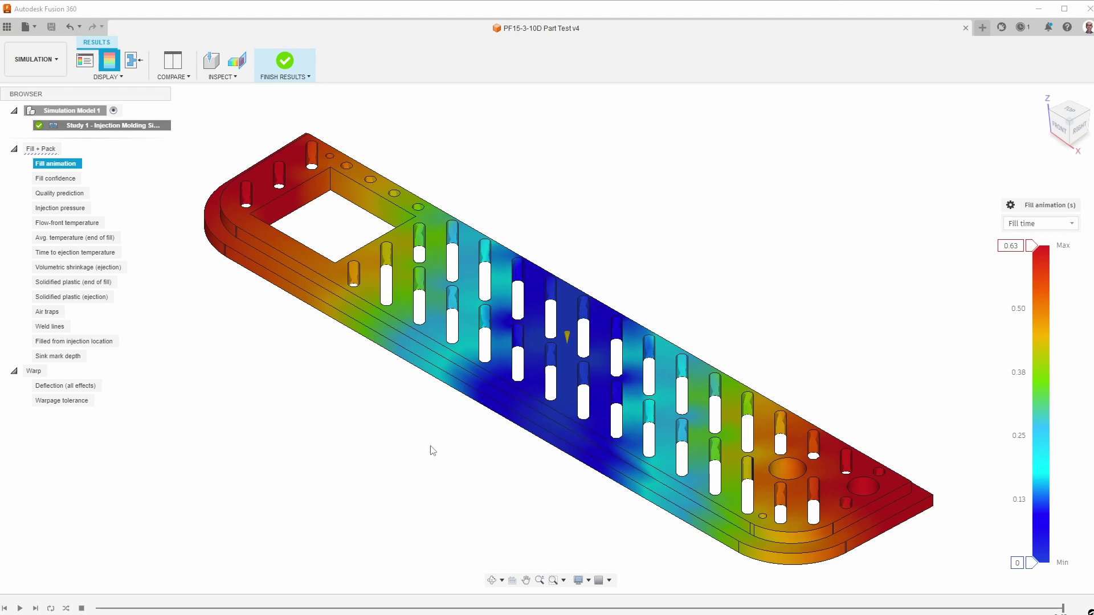
Orbit the PF15-3-10D panel's fill time result to side and edge-on views, then show injection pressure.
{"action": "middle_click_drag", "start_coordinate": [446, 442], "coordinate": [566, 339], "text": "shift"}
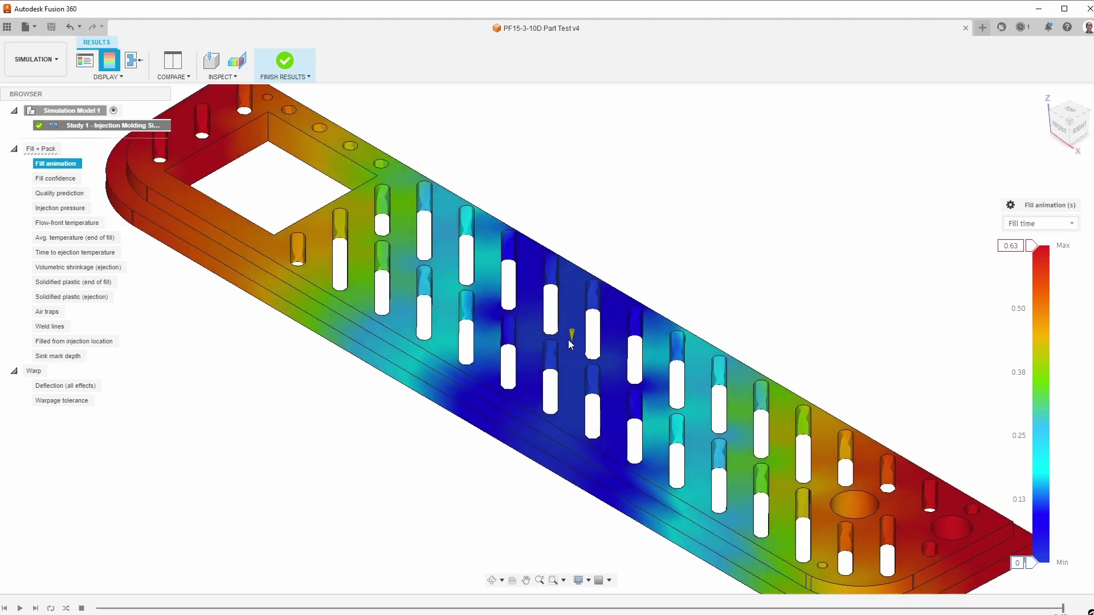
{"action": "scroll", "coordinate": [591, 351], "scroll_direction": "down", "scroll_amount": 5}
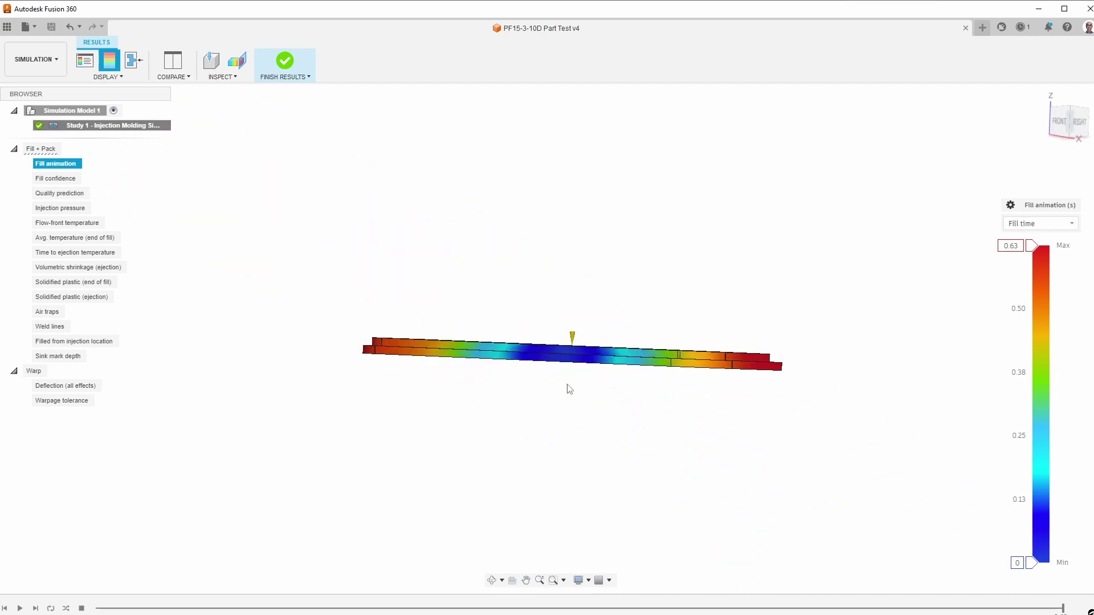
{"action": "middle_click_drag", "start_coordinate": [569, 386], "coordinate": [472, 447], "text": "shift"}
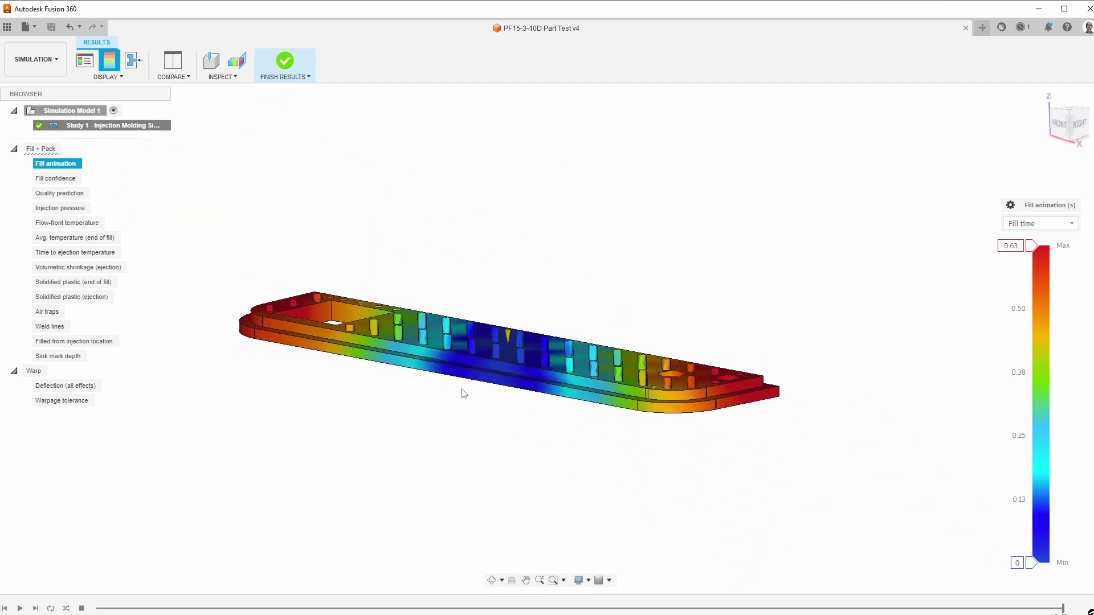
{"action": "middle_click_drag", "start_coordinate": [442, 471], "coordinate": [413, 483], "text": "shift"}
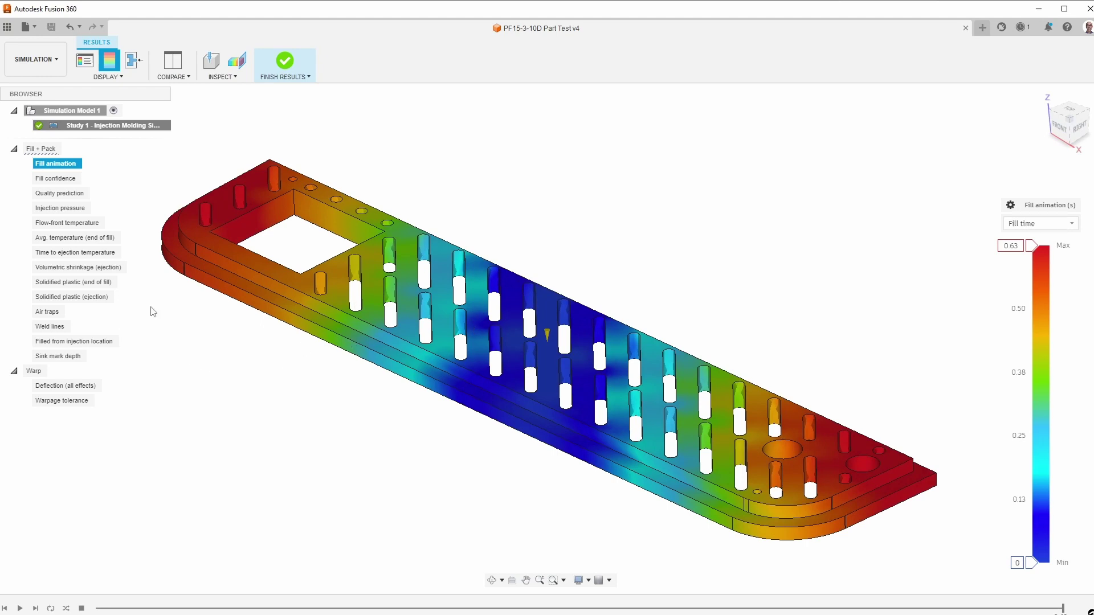
{"action": "left_click", "coordinate": [61, 208]}
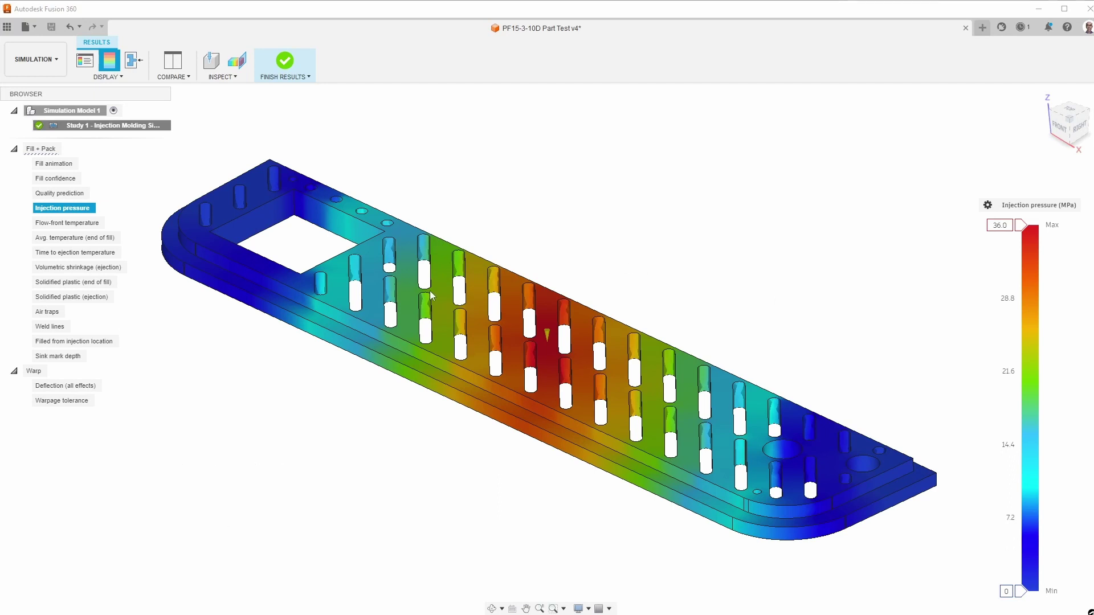
Show the panel's Weld lines result after reviewing its 36.0 MPa injection pressure.
{"action": "left_click", "coordinate": [50, 328]}
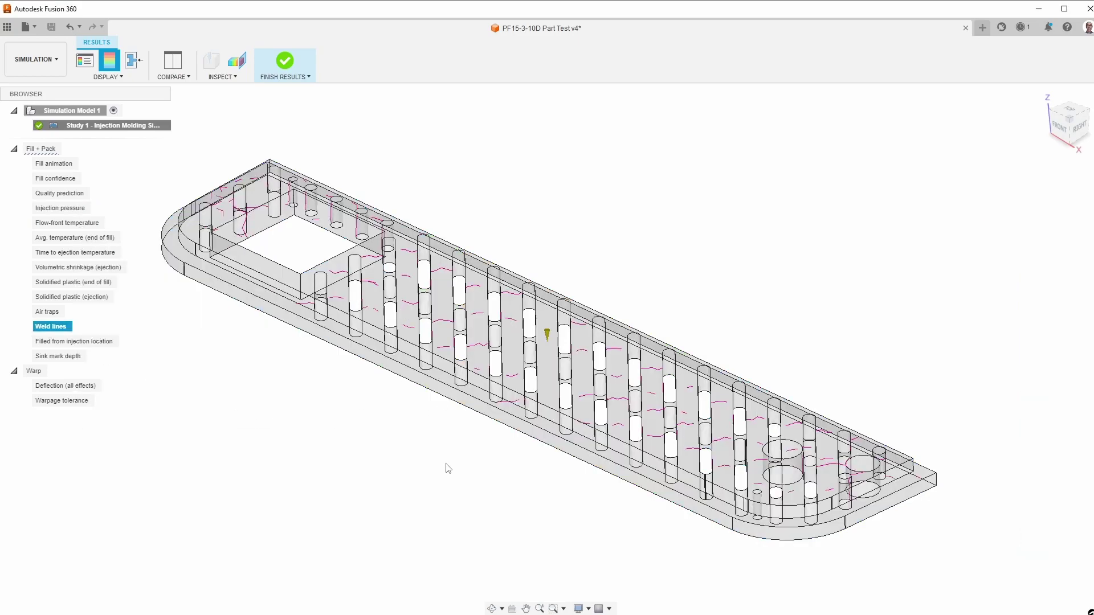
Orbit the panel toward a top view and go back to its Fill animation result, filling up to 0.63 s.
{"action": "middle_click_drag", "start_coordinate": [446, 466], "coordinate": [444, 462], "text": "shift"}
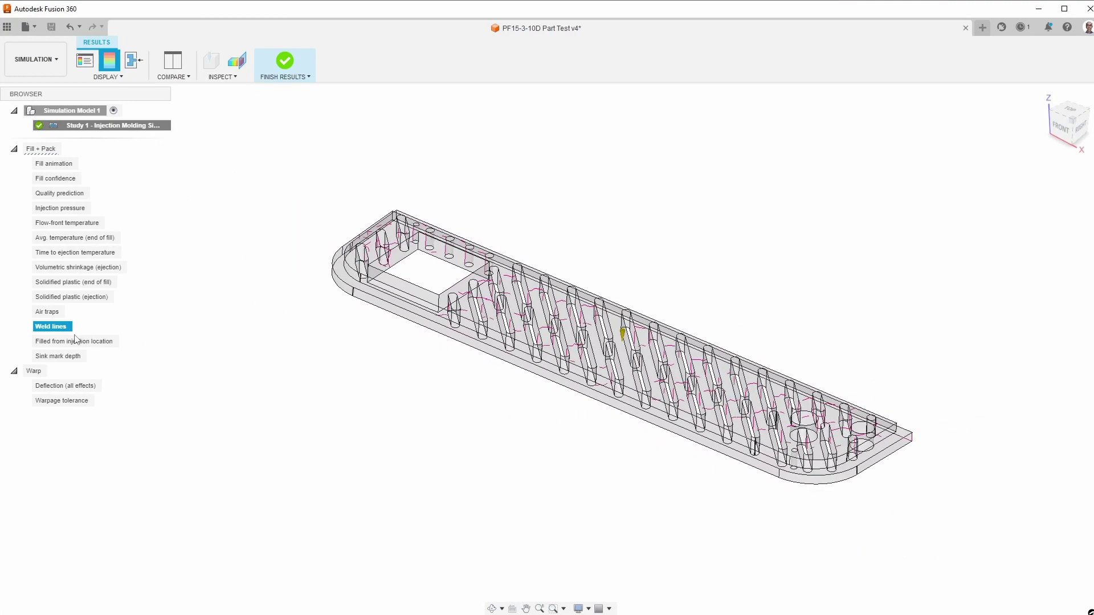
{"action": "left_click", "coordinate": [52, 166]}
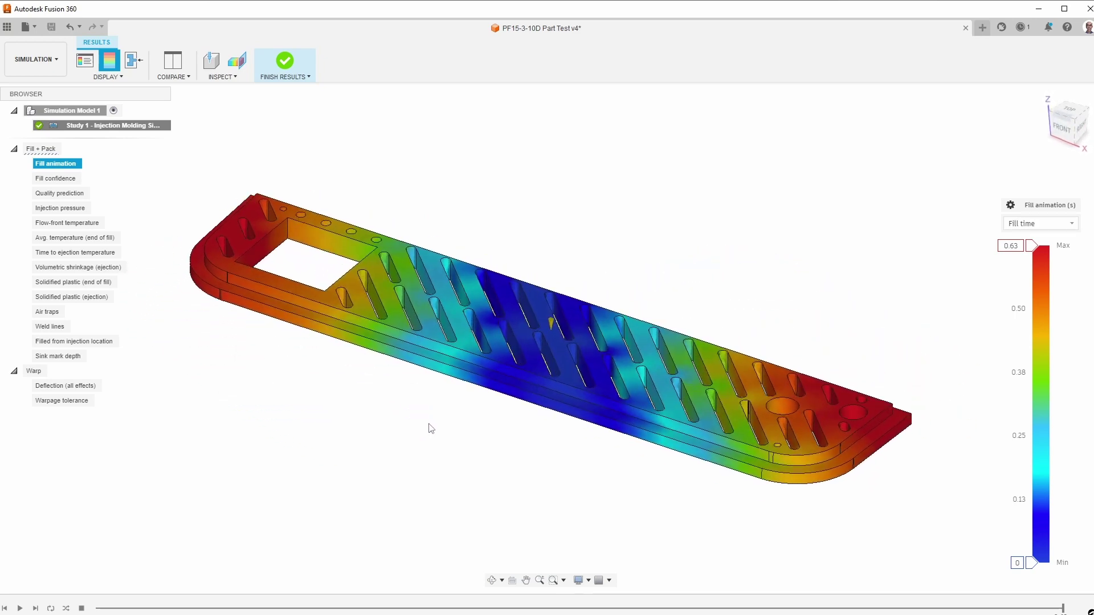
Review the panel's time to ejection temperature (4.27–15.09 s), air traps, and sink mark depth (up to 0.02 mm).
{"action": "left_click", "coordinate": [87, 254]}
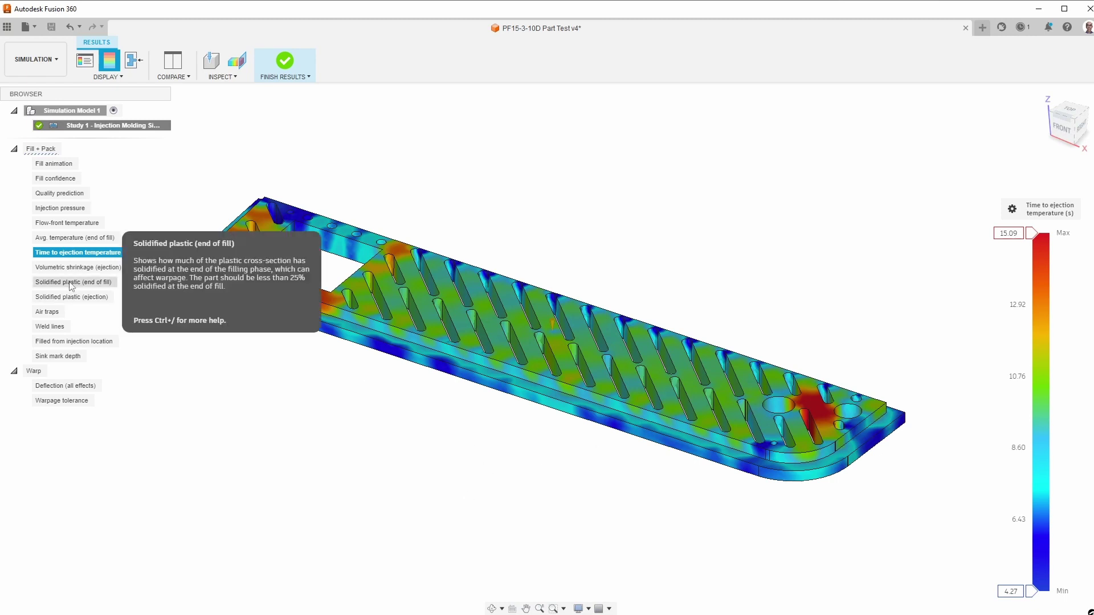
{"action": "left_click", "coordinate": [48, 312]}
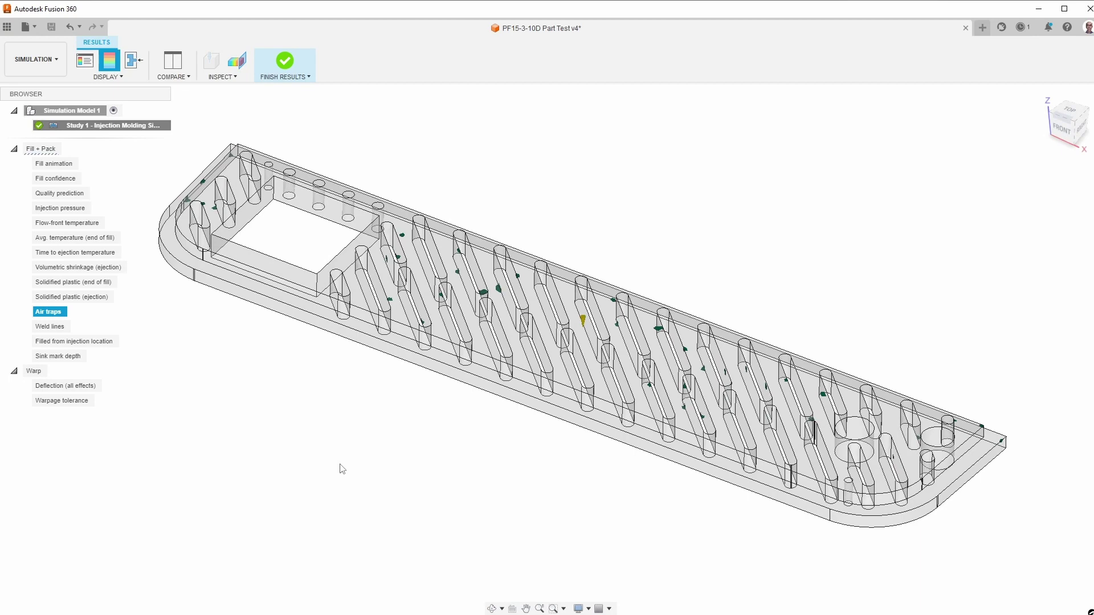
{"action": "left_click", "coordinate": [39, 356]}
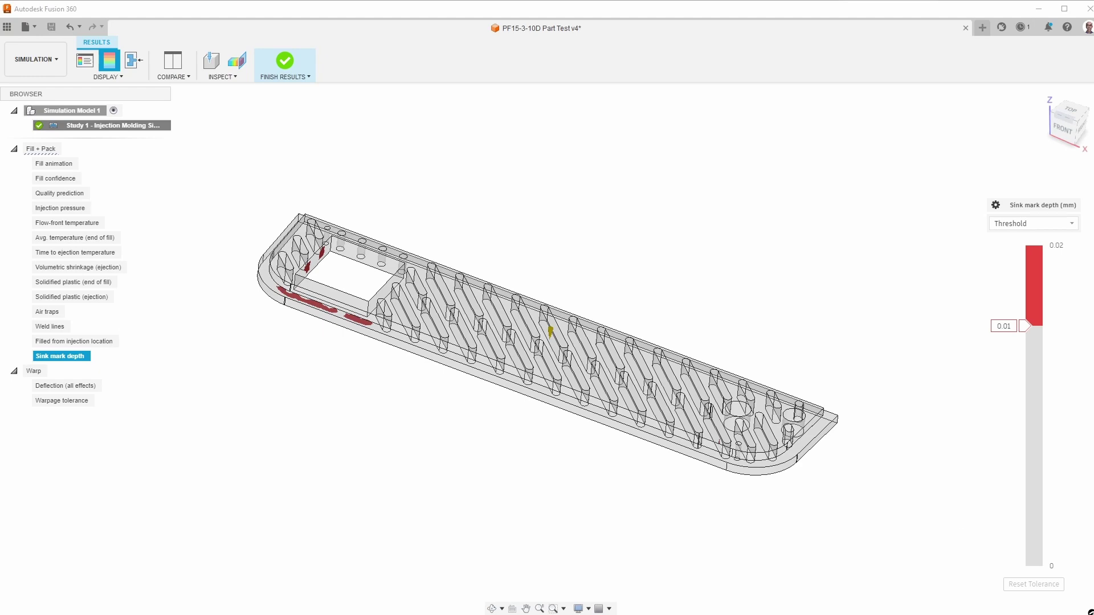
Show the panel's Deflection (all effects) warpage from a top-down angle: 0.04–0.33 mm, largest at both ends.
{"action": "middle_click_drag", "start_coordinate": [426, 510], "coordinate": [134, 496], "text": "shift"}
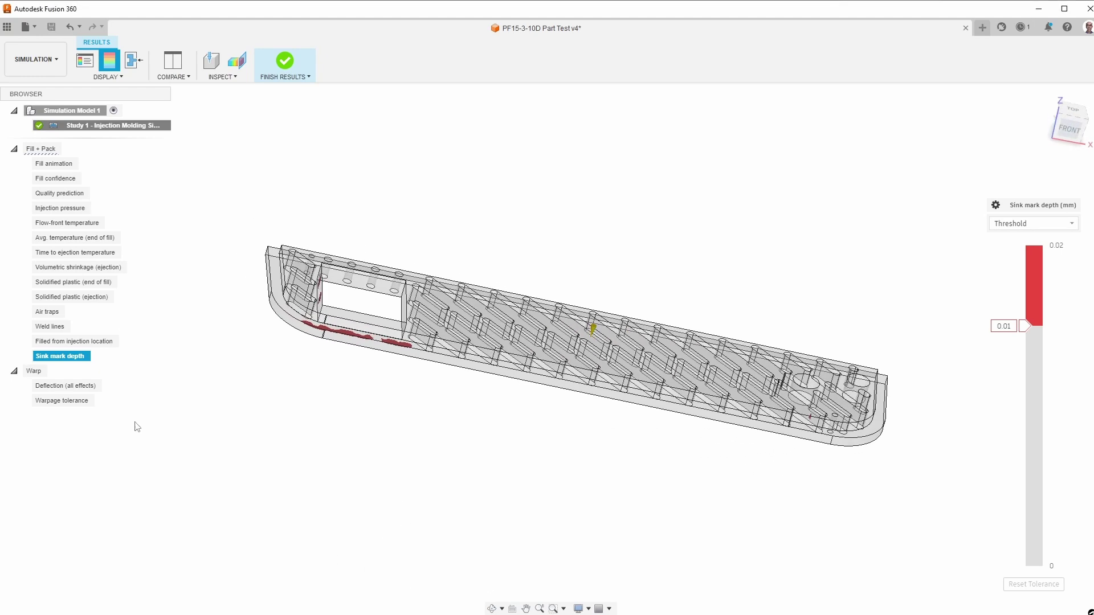
{"action": "left_click", "coordinate": [67, 387]}
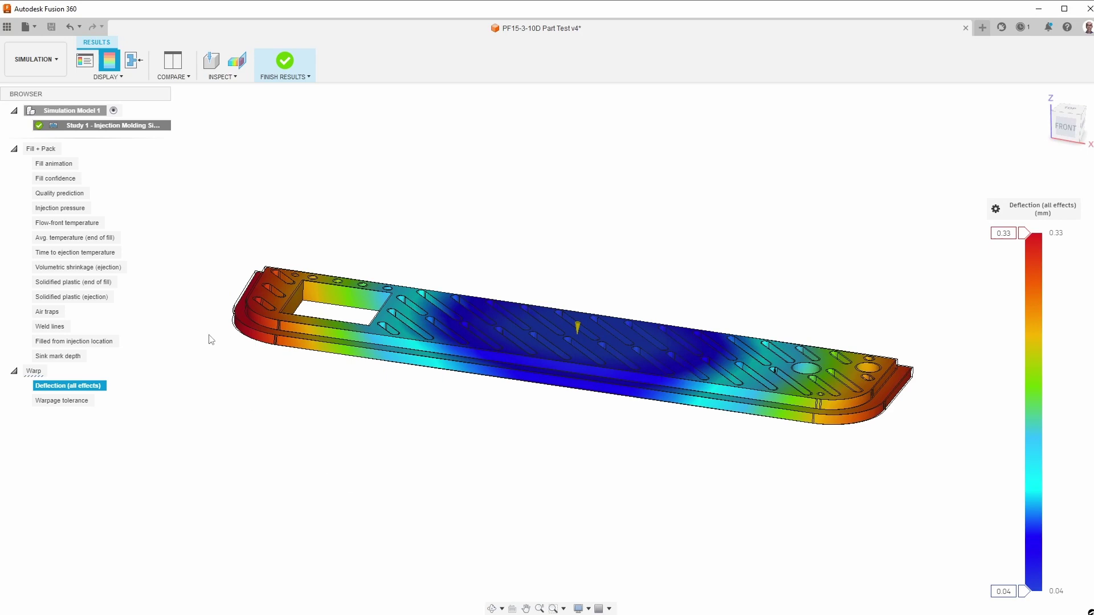
{"action": "scroll", "coordinate": [756, 399], "scroll_direction": "up", "scroll_amount": 5}
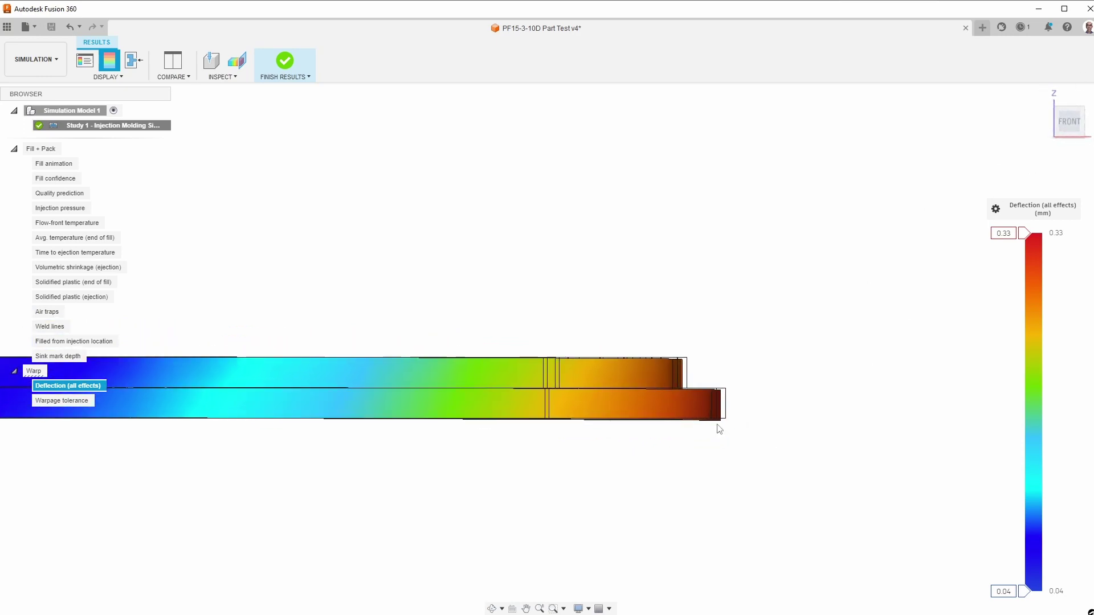
{"action": "middle_click_drag", "start_coordinate": [695, 415], "coordinate": [847, 384], "text": "shift"}
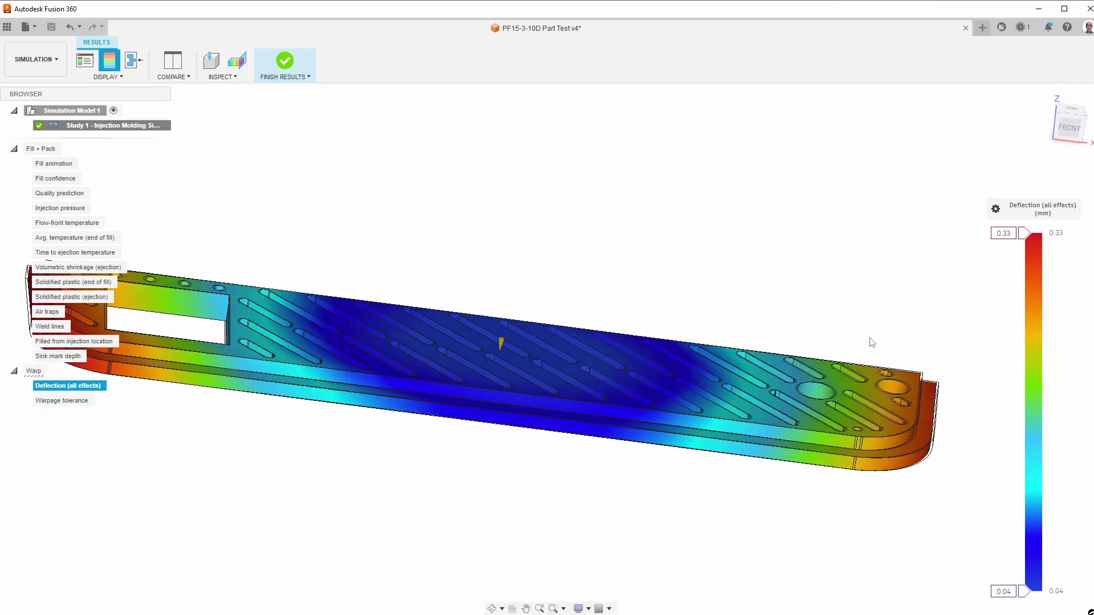